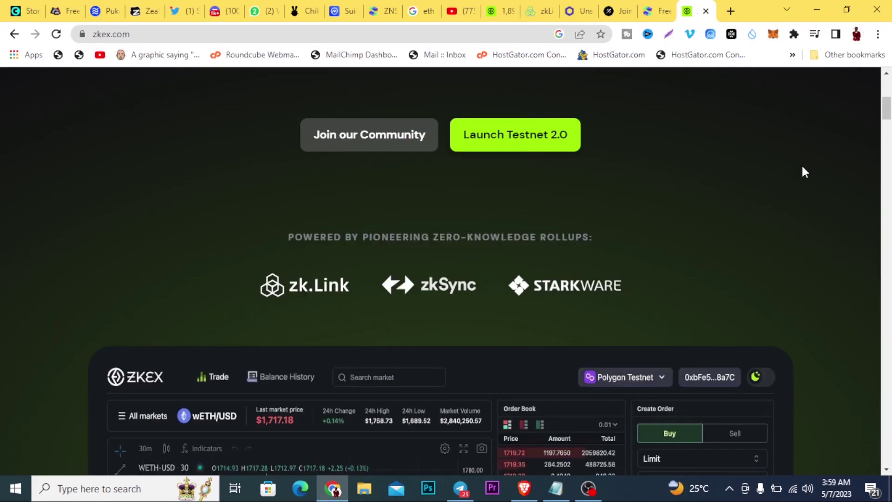
Scroll down through the zkex.com homepage and back up to the top
scroll(813, 187, down, 7)
scroll(822, 182, down, 7)
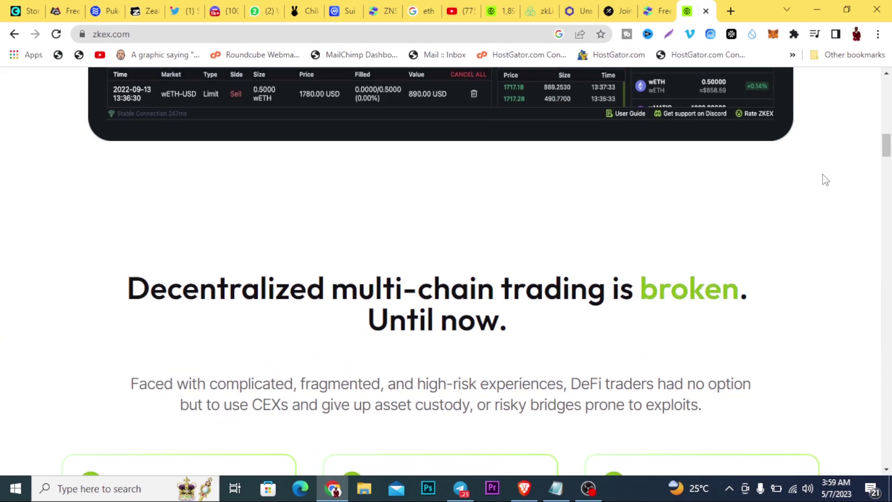
scroll(825, 180, up, 14)
scroll(821, 172, up, 5)
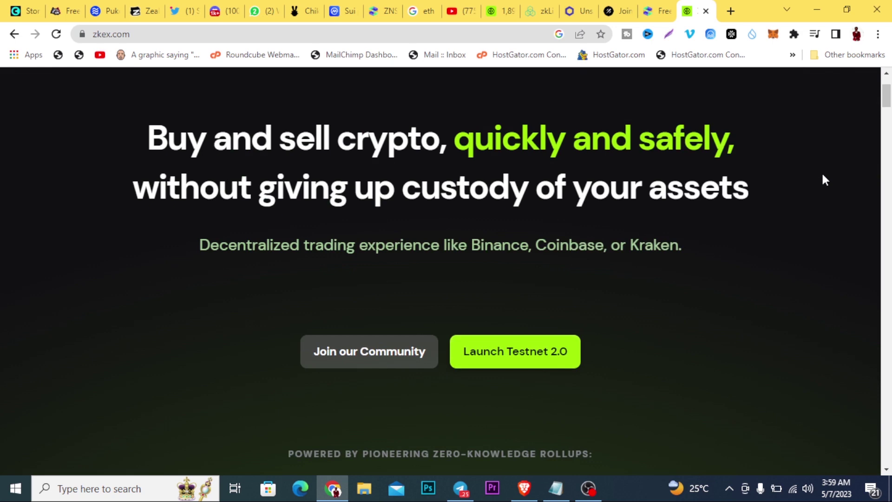
Read the zkLink recovery steps and node list, then return to ZKEX's filled 1.3091 wETH buy
click(534, 11)
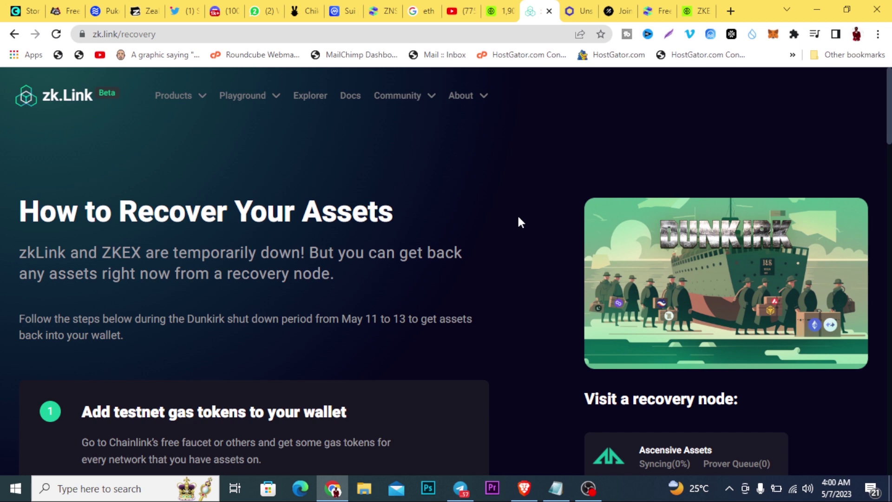
scroll(518, 217, down, 4)
scroll(518, 217, up, 4)
scroll(512, 212, down, 3)
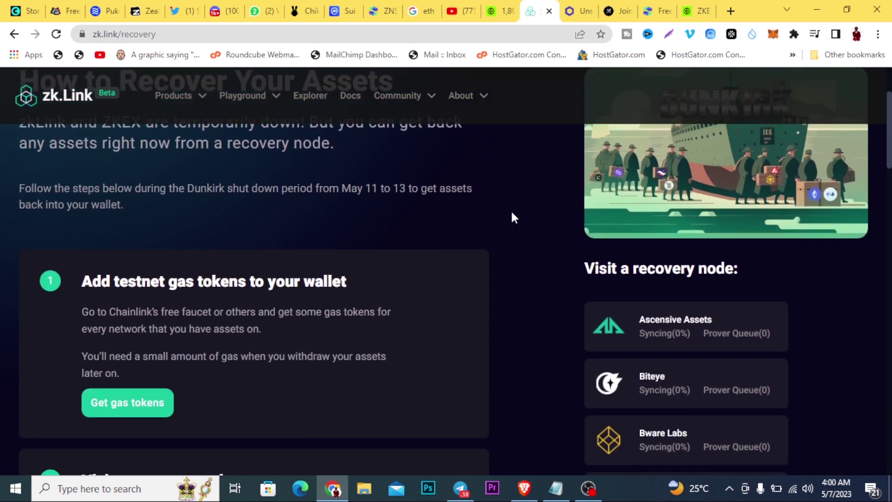
scroll(507, 224, up, 3)
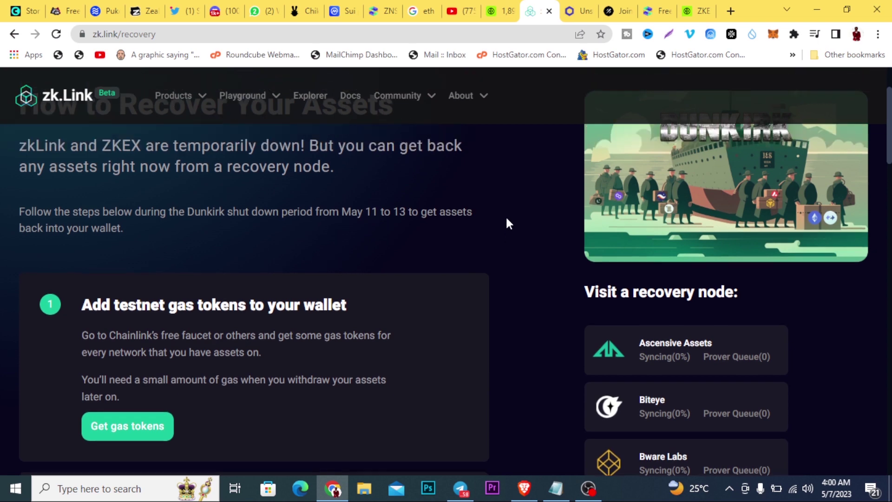
scroll(506, 222, down, 3)
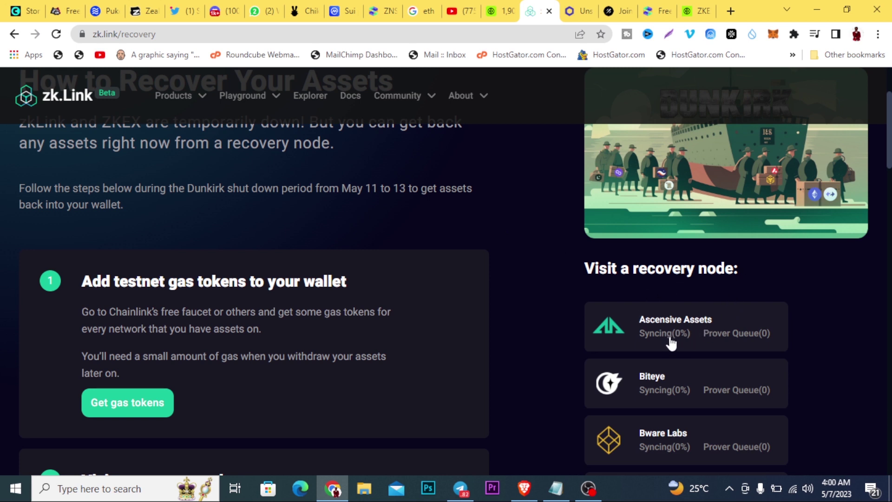
click(495, 14)
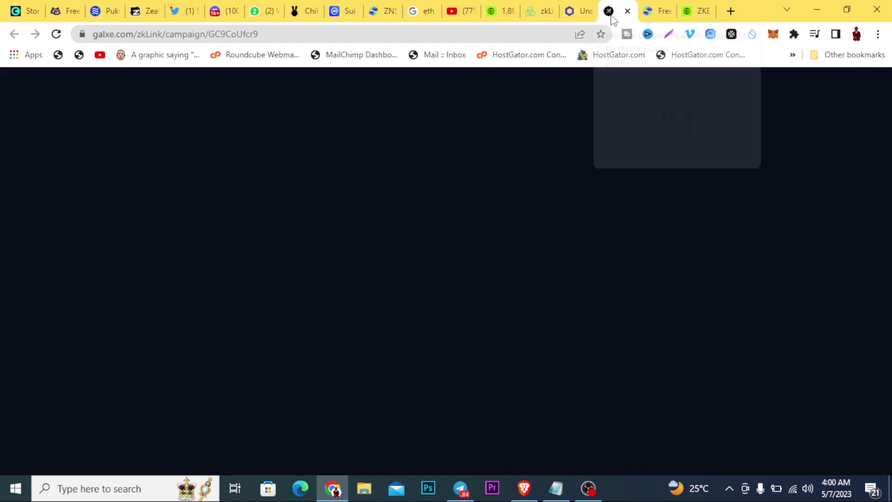
View the top of the Galxe Dunkirk Asset Recovery Test campaign, then the Chainlink faucet
click(618, 11)
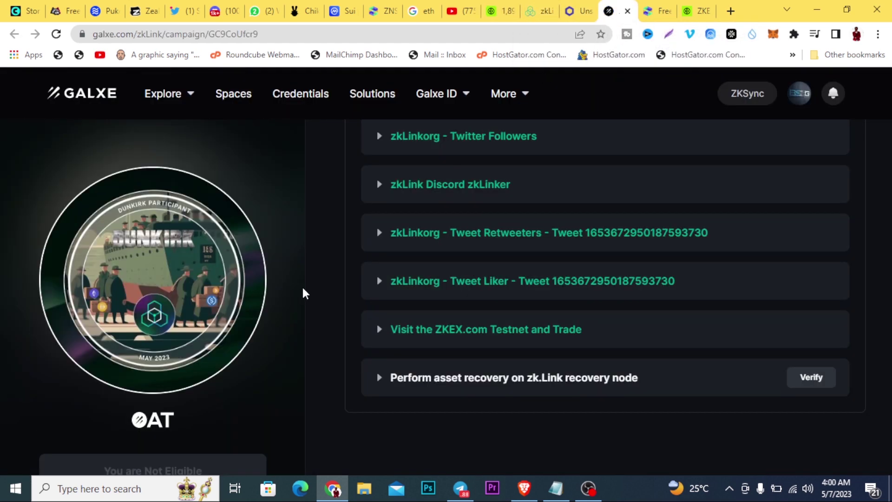
scroll(466, 291, up, 7)
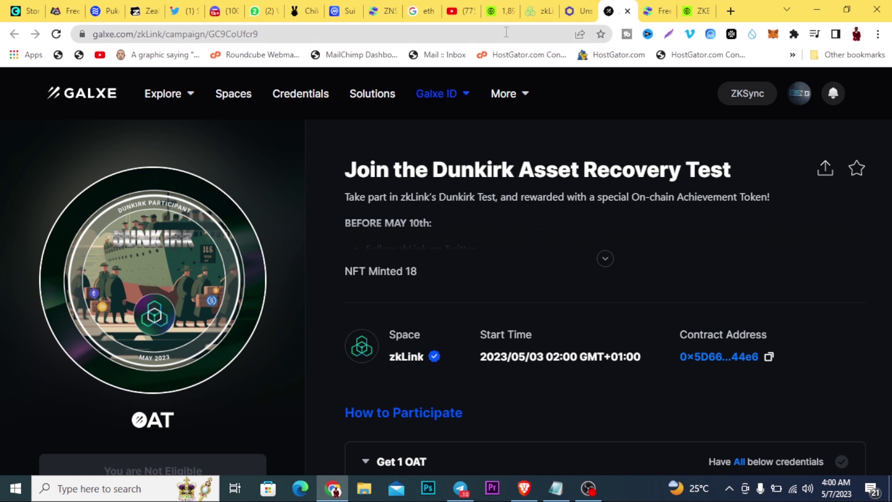
click(534, 19)
Go back to the zkLink recovery page and highlight the May 11 to 13 shutdown dates
click(576, 12)
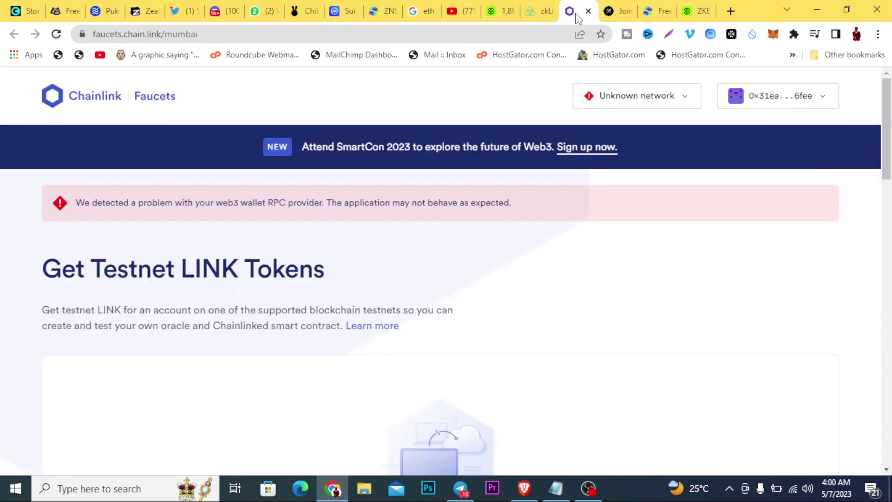
click(532, 19)
scroll(513, 285, up, 3)
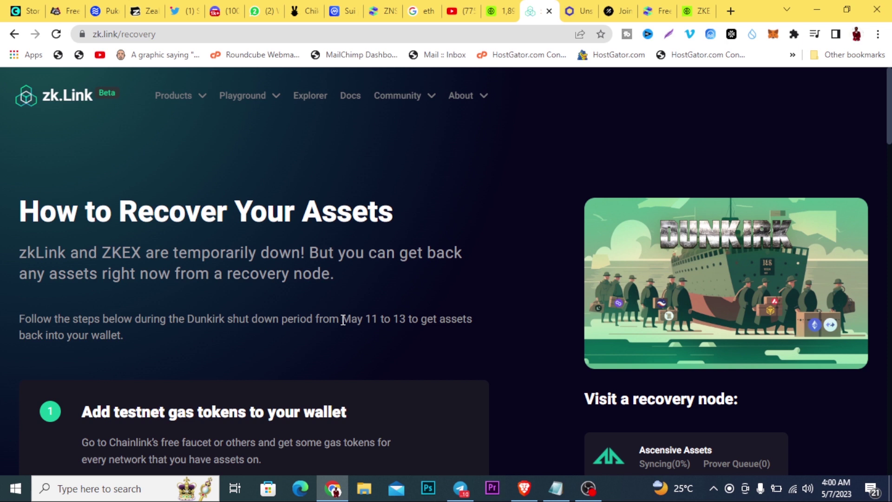
drag(343, 320, 409, 320)
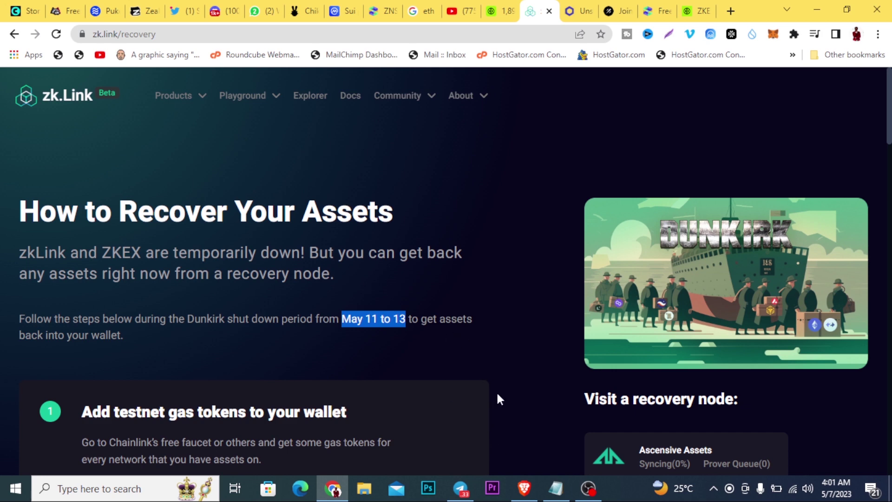
click(460, 488)
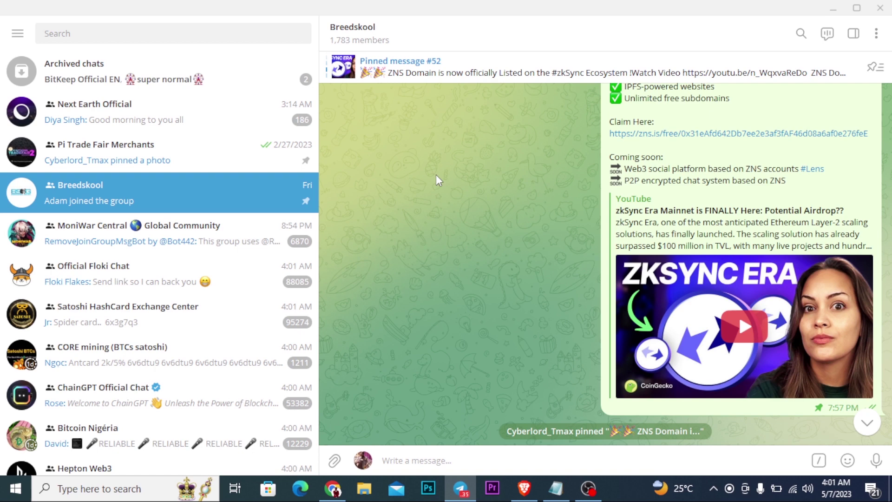
Bring back the ZKEX trade page and check MetaMask's 0 ETH wallet balance
click(833, 10)
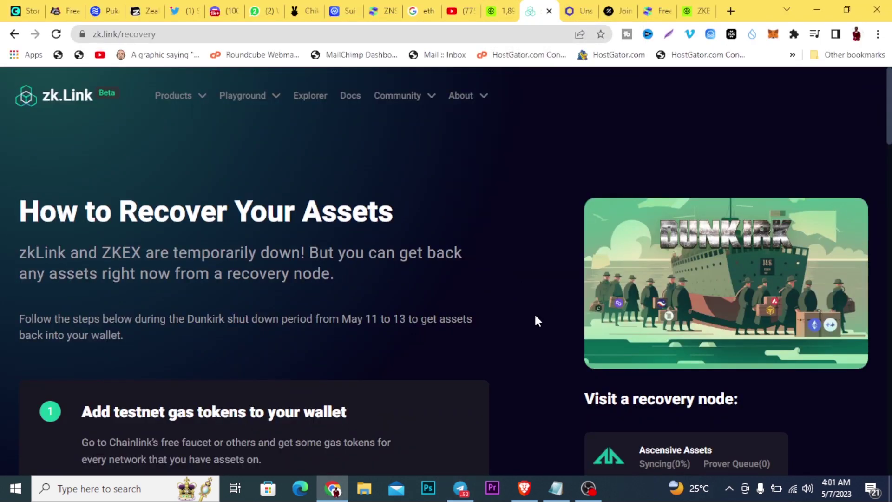
click(502, 11)
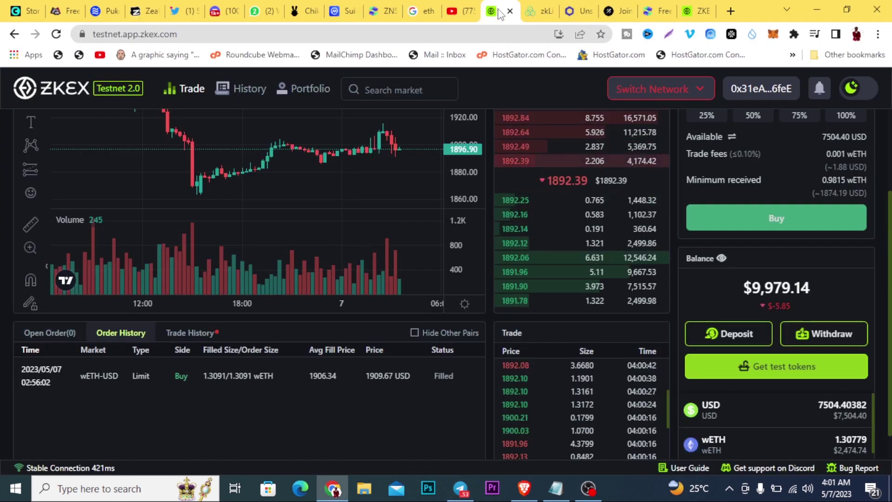
key(ctrl+l)
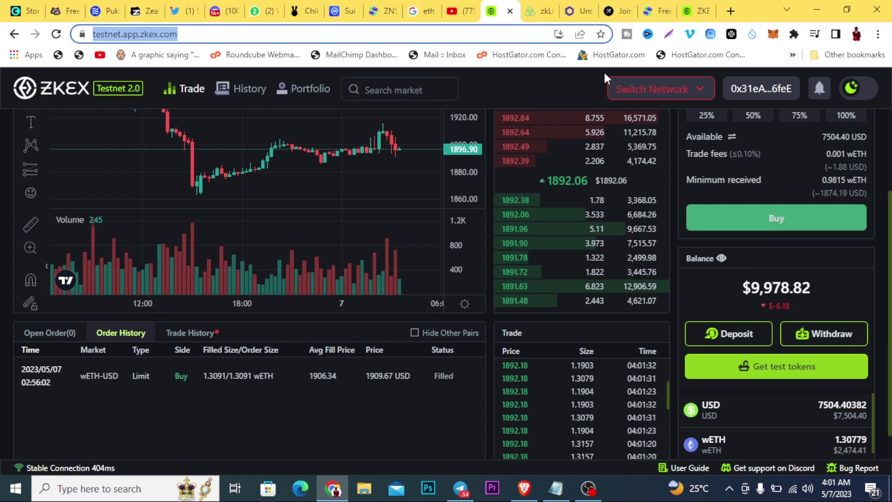
click(774, 35)
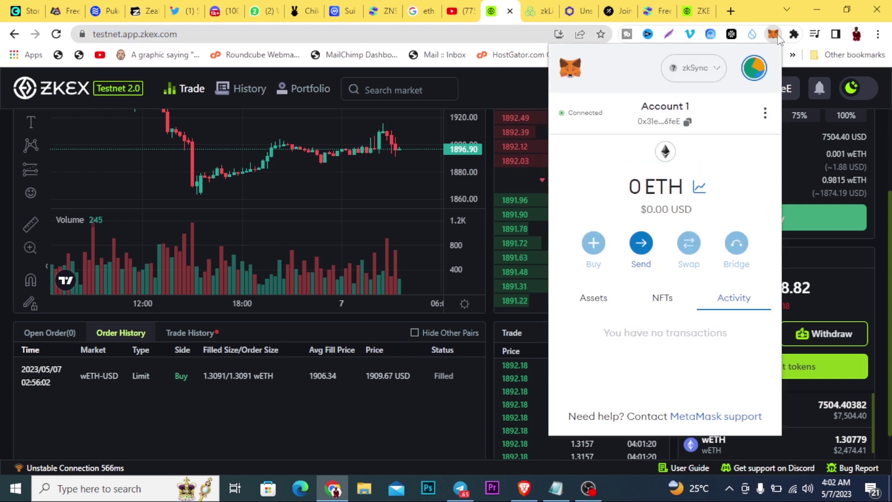
click(419, 35)
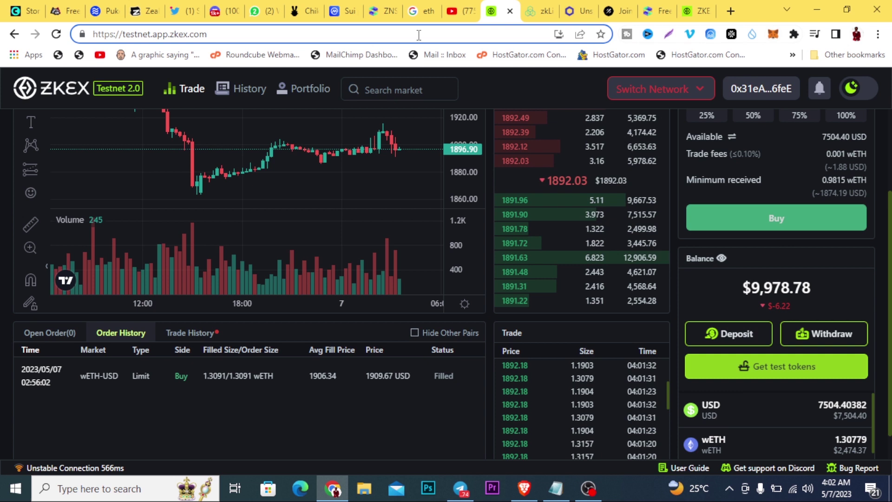
Open metamask.io in a new tab and check the installed MetaMask extension
click(731, 10)
text(meta)
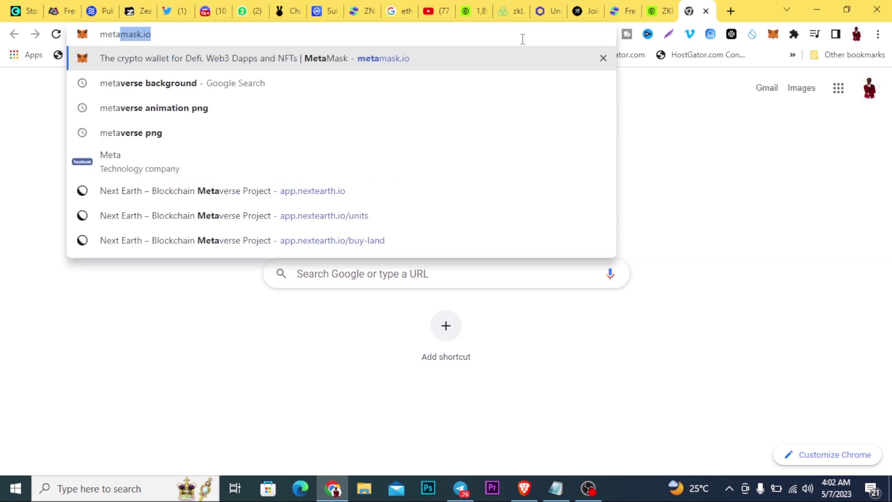
key(Return)
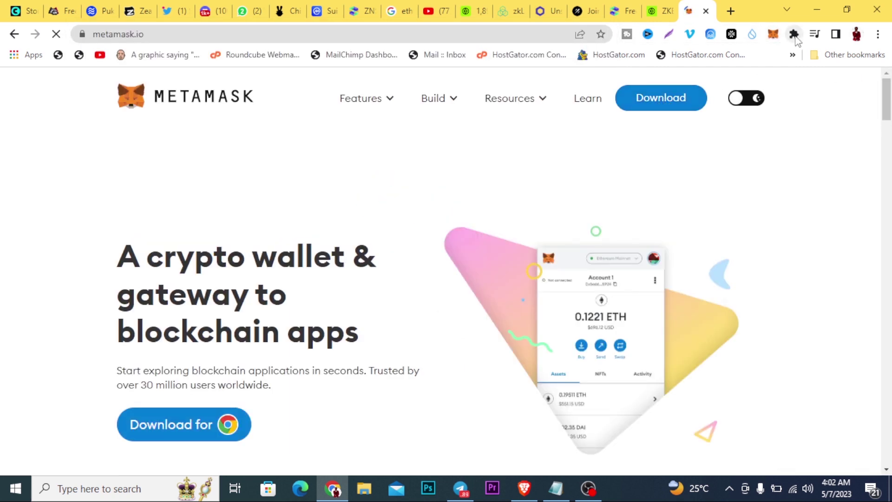
click(794, 35)
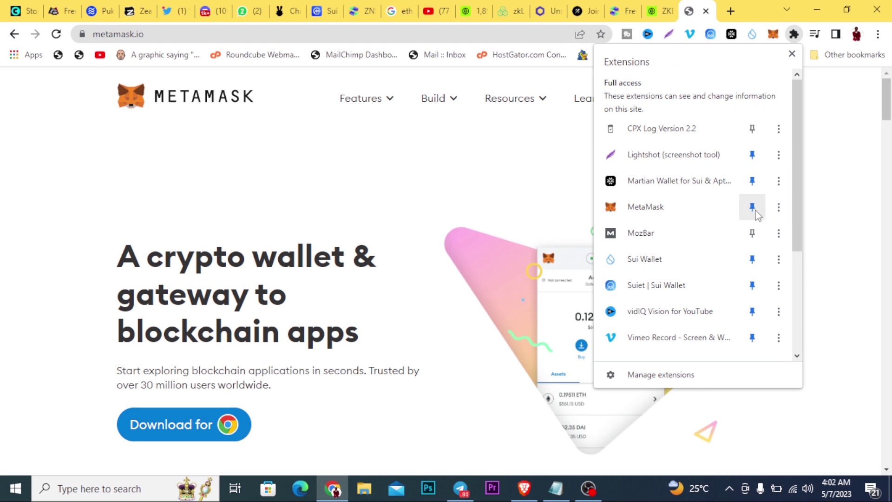
click(545, 200)
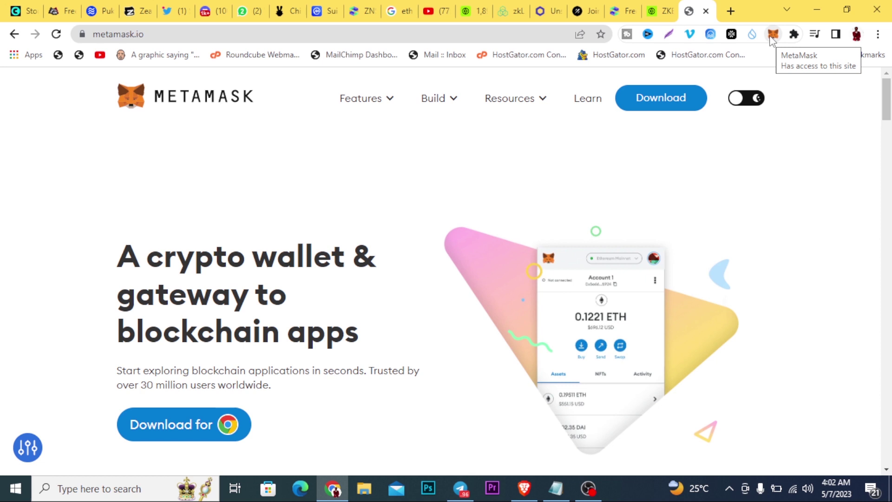
click(772, 37)
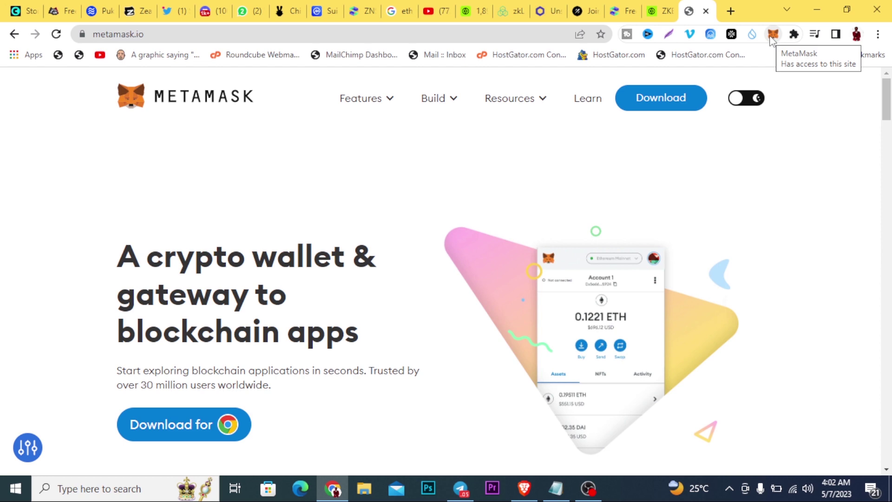
Switch the ZKEX exchange to Polygon Testnet and approve the network change in MetaMask
click(505, 18)
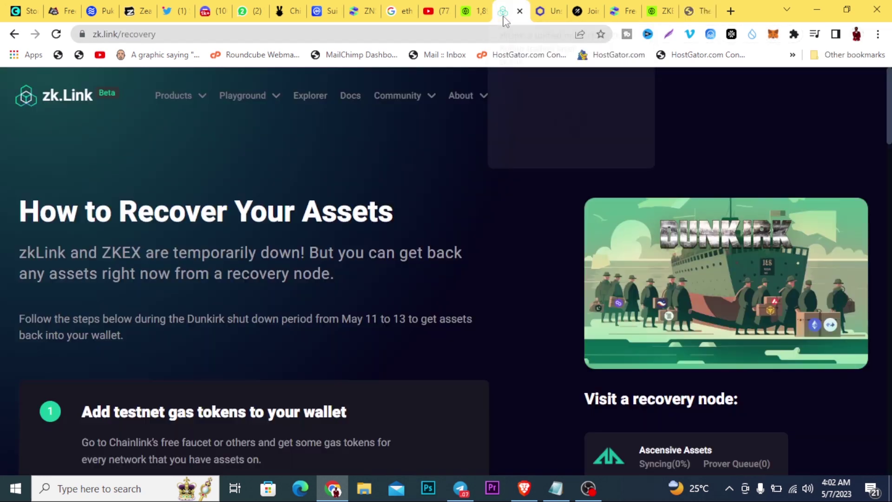
click(464, 19)
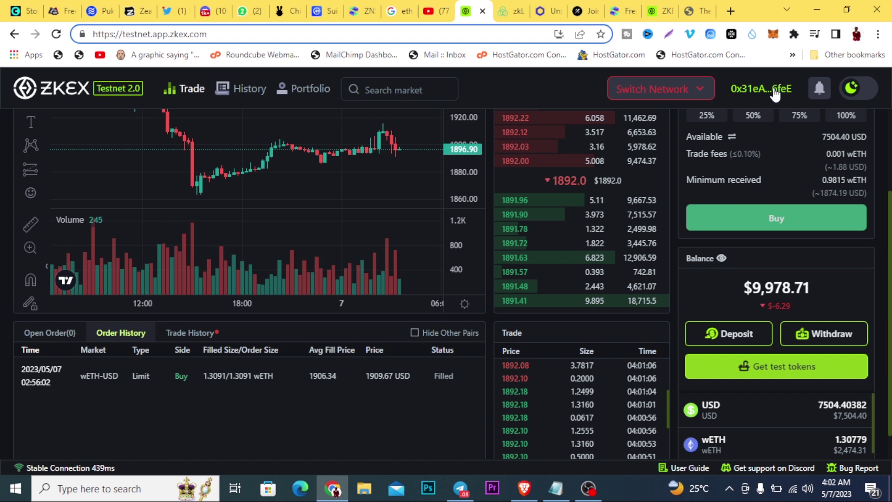
click(699, 95)
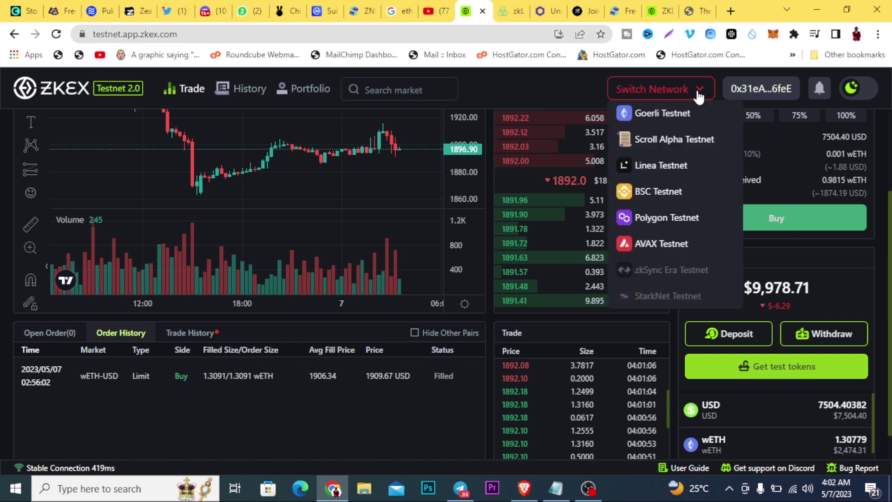
click(675, 221)
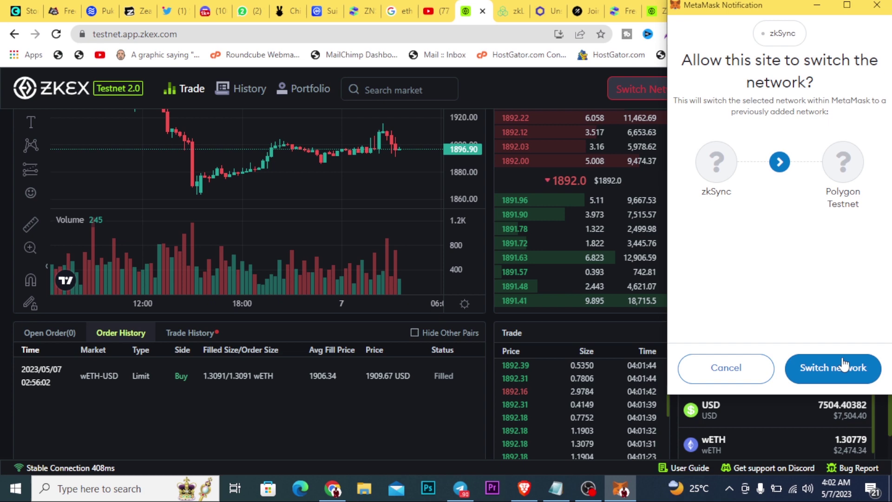
click(834, 367)
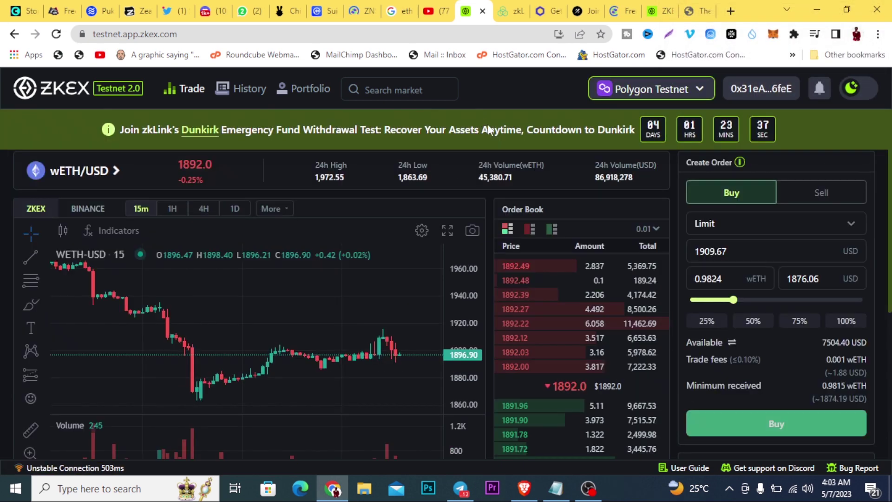
Request layer2 test tokens from the ZKEX faucet after passing reCAPTCHA; the 24h limit blocks it
scroll(675, 357, down, 4)
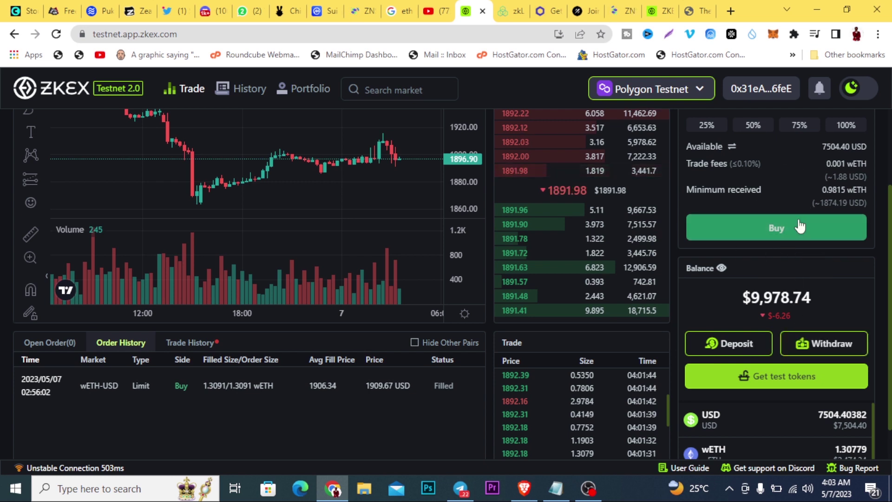
click(774, 385)
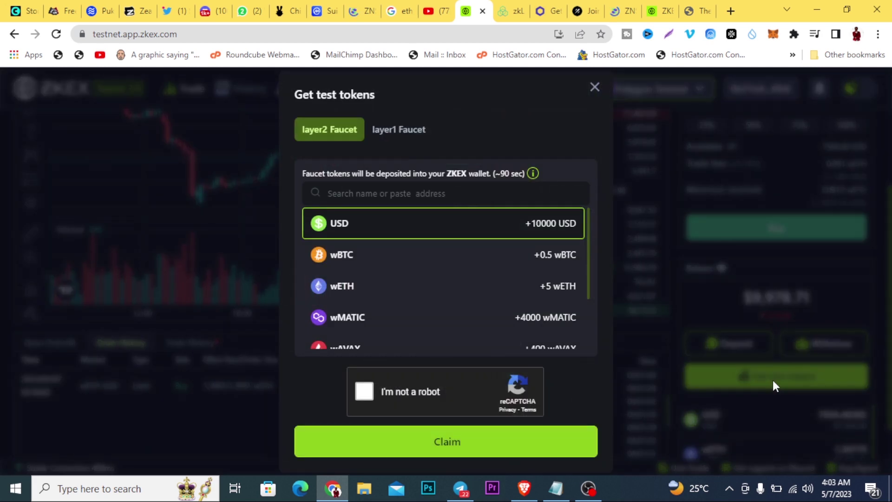
click(364, 391)
click(428, 445)
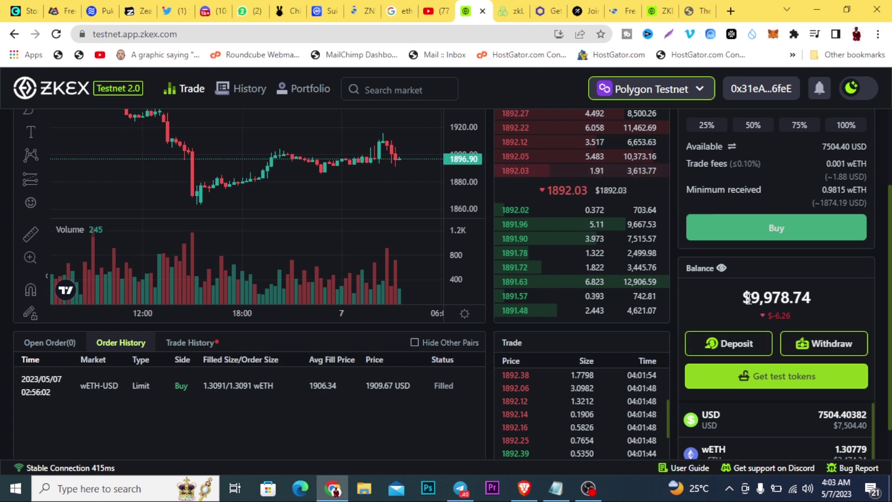
Switch the wETH/USD order form from Limit to Market
scroll(813, 329, up, 3)
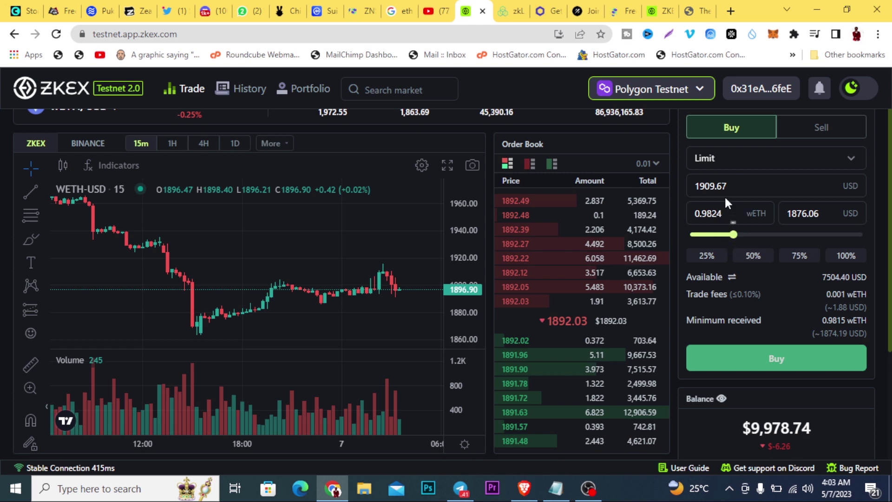
scroll(209, 215, up, 2)
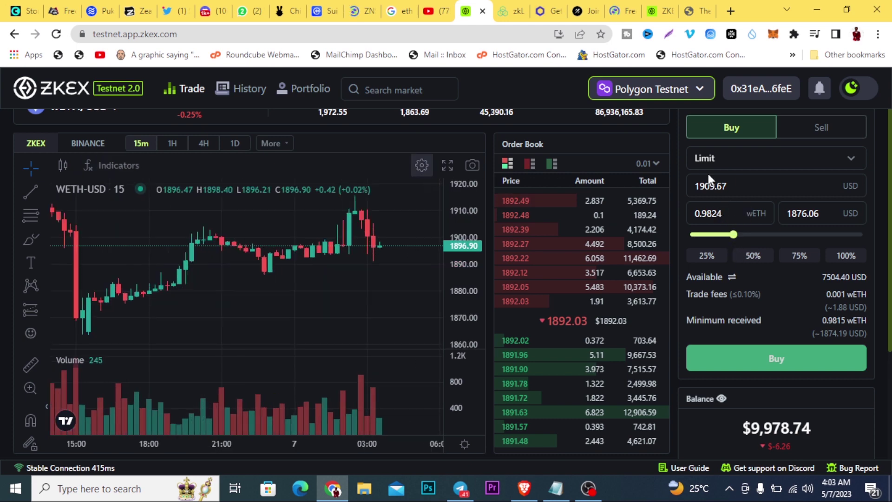
scroll(874, 195, up, 2)
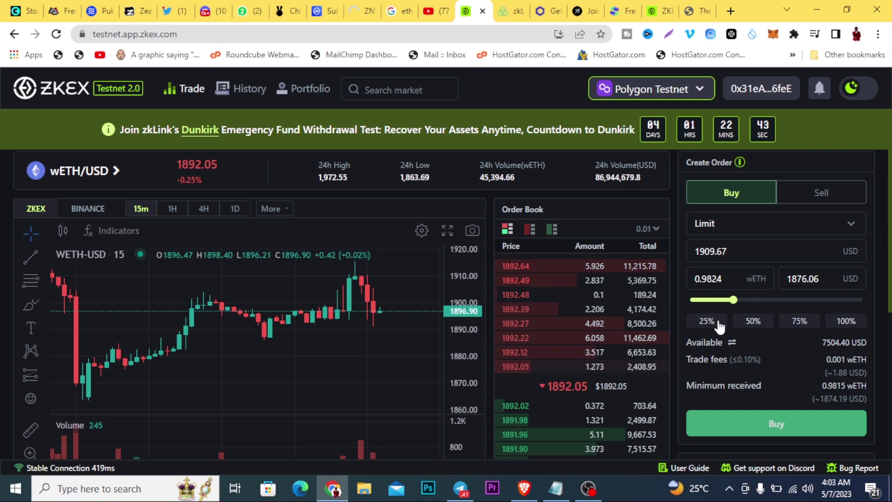
scroll(887, 329, down, 3)
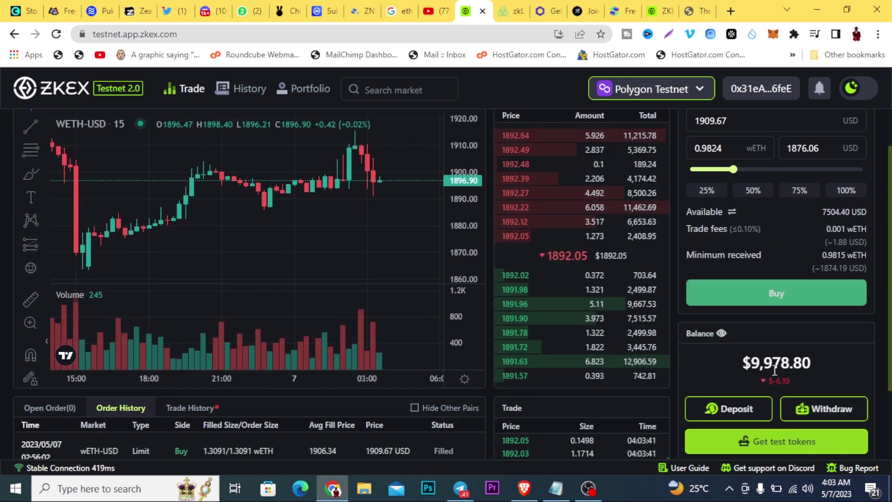
scroll(870, 366, up, 2)
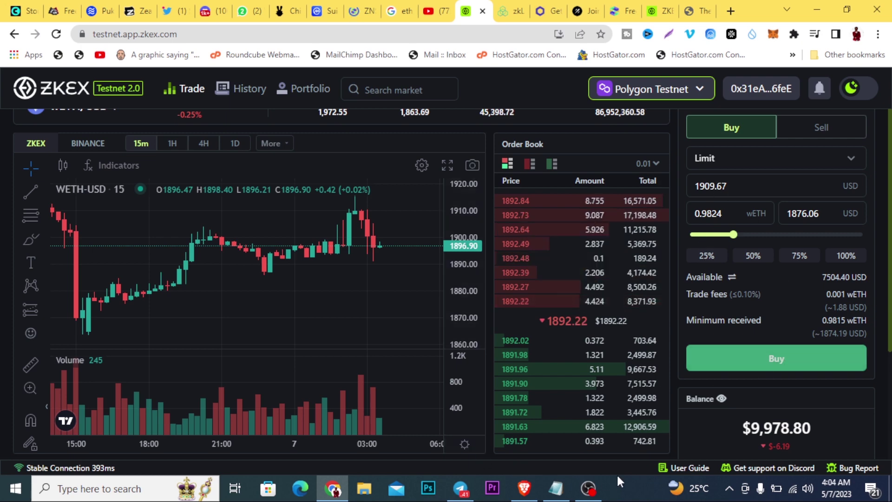
scroll(878, 360, down, 4)
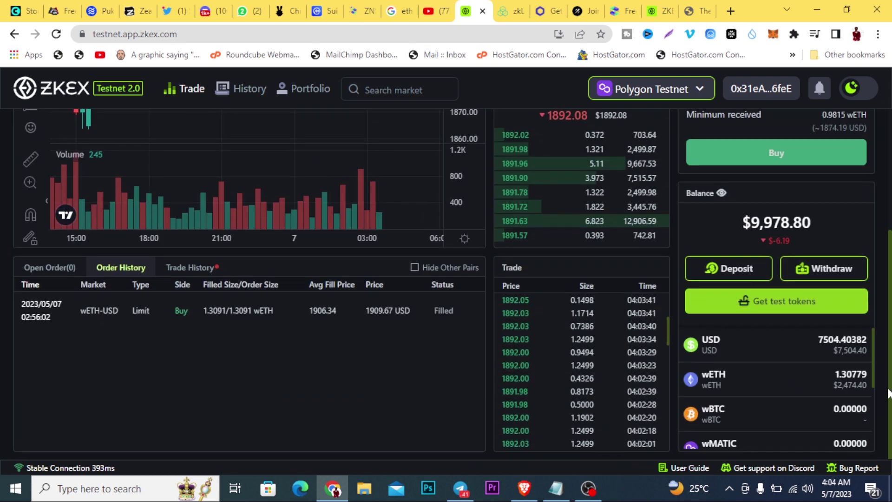
scroll(881, 331, up, 5)
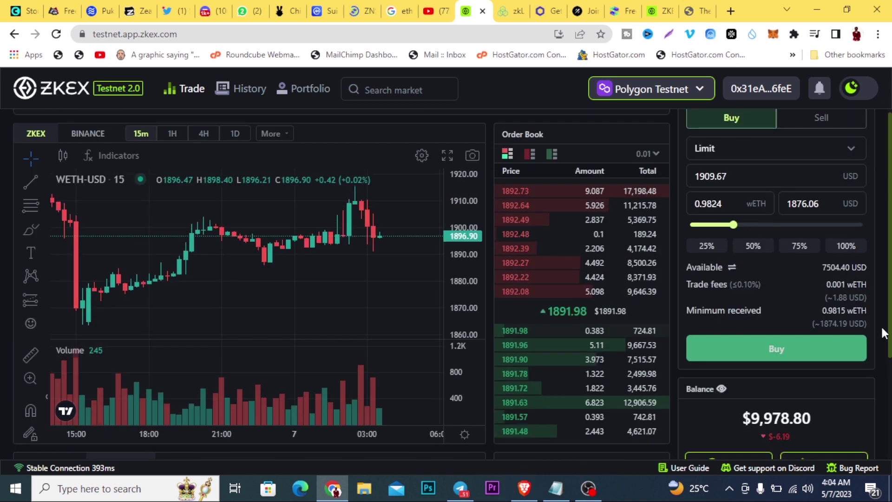
scroll(879, 331, up, 1)
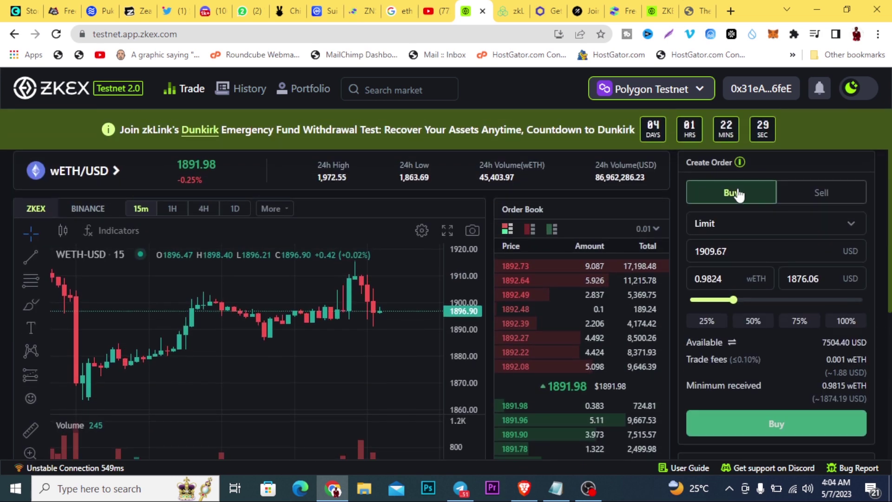
click(709, 227)
click(722, 280)
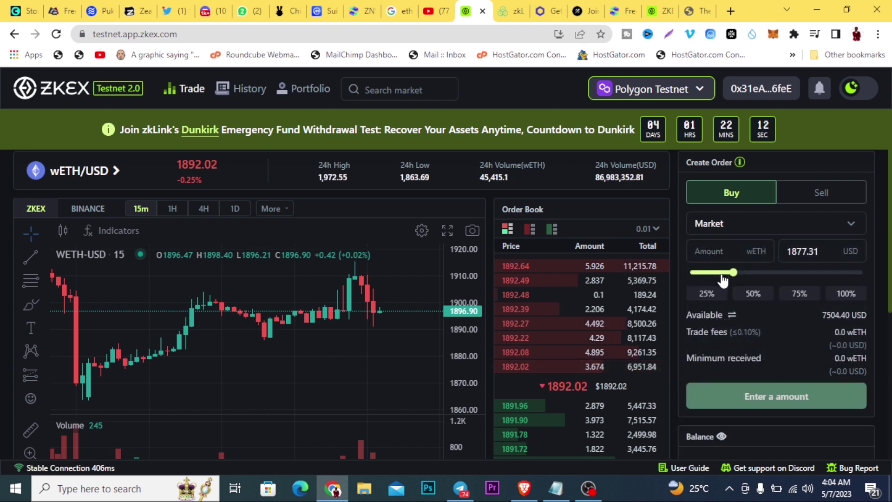
Buy 0.9817 wETH with 25% of available USD and dismiss the submitted notice
click(708, 297)
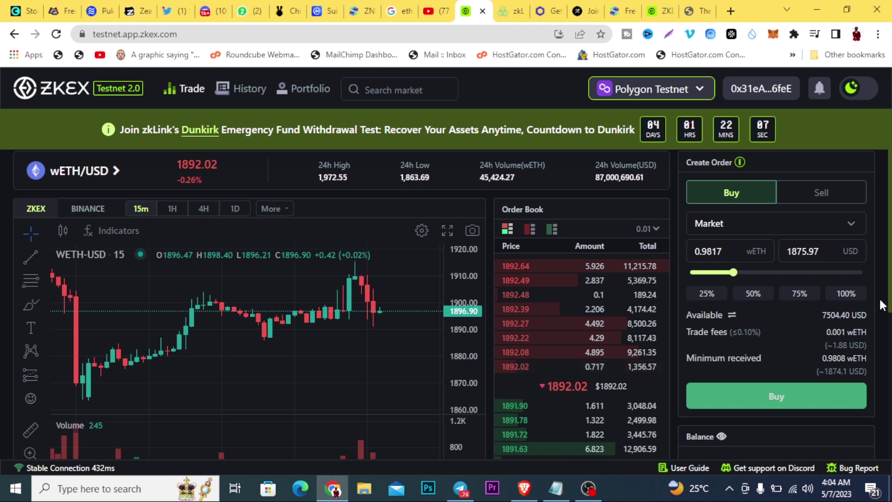
scroll(885, 309, down, 4)
click(783, 206)
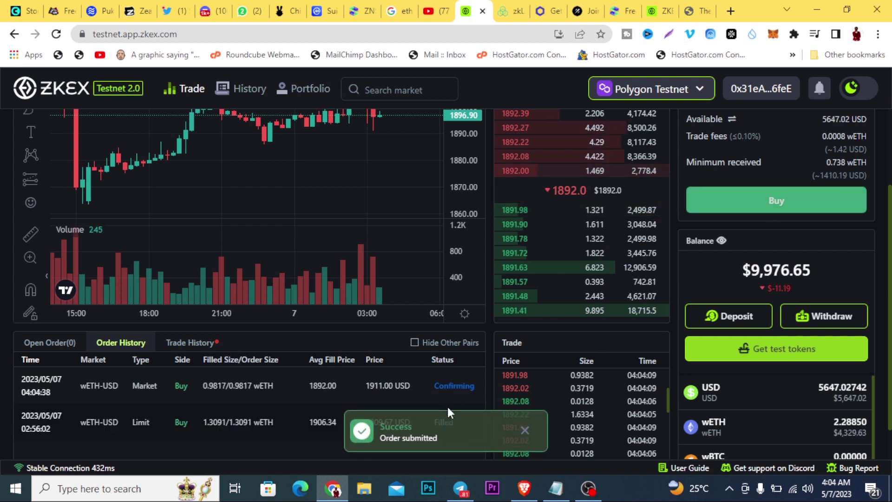
click(525, 431)
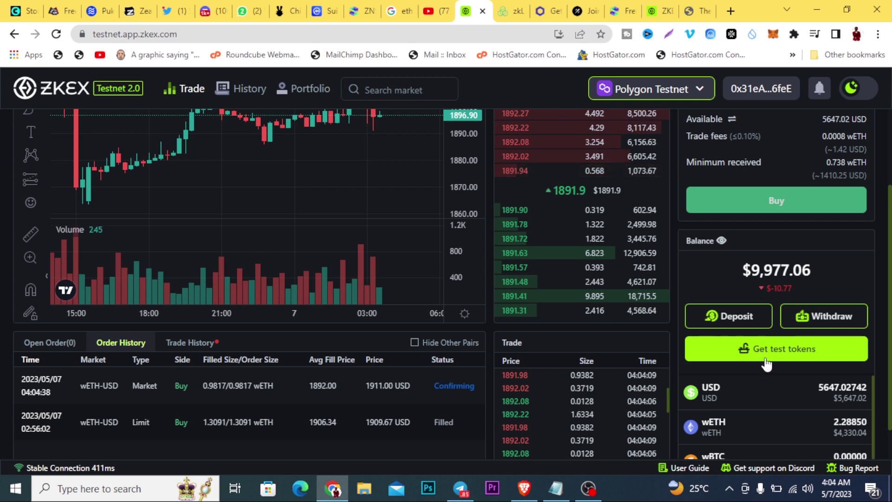
Scroll the Galxe campaign, then glance at the Chainlink faucet and zk.link recovery pages
click(578, 17)
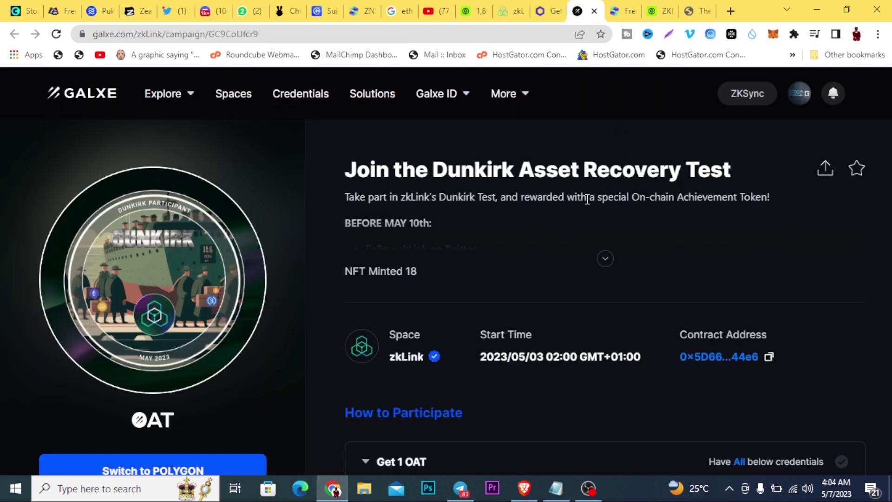
scroll(375, 331, down, 4)
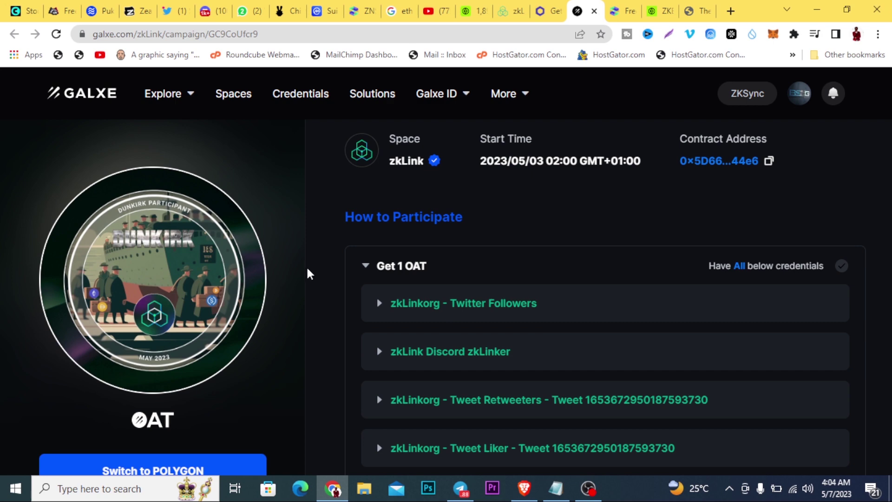
scroll(302, 286, down, 3)
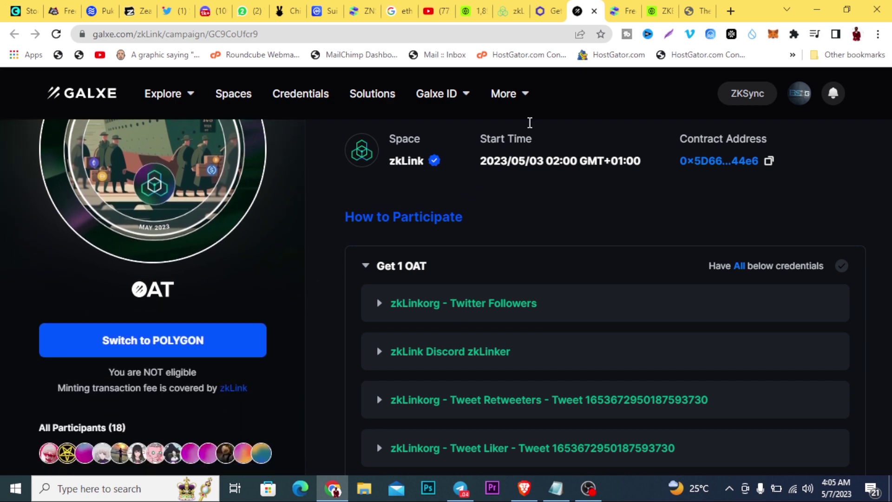
click(547, 17)
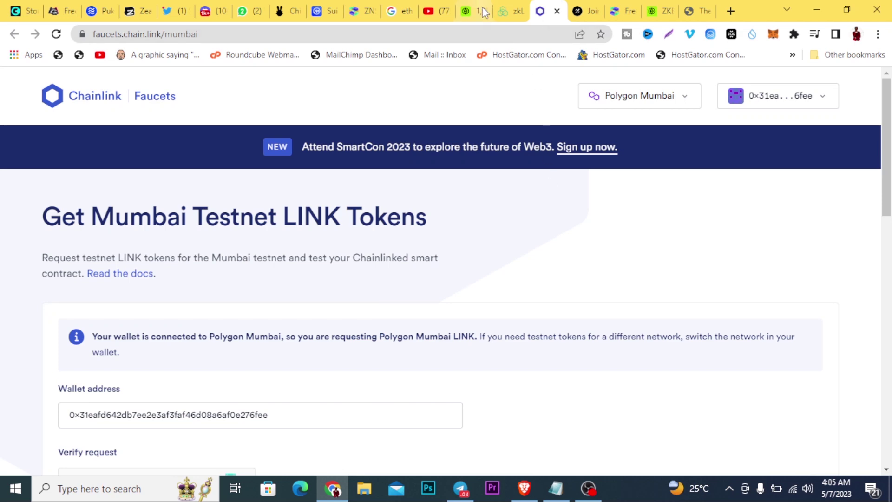
click(502, 15)
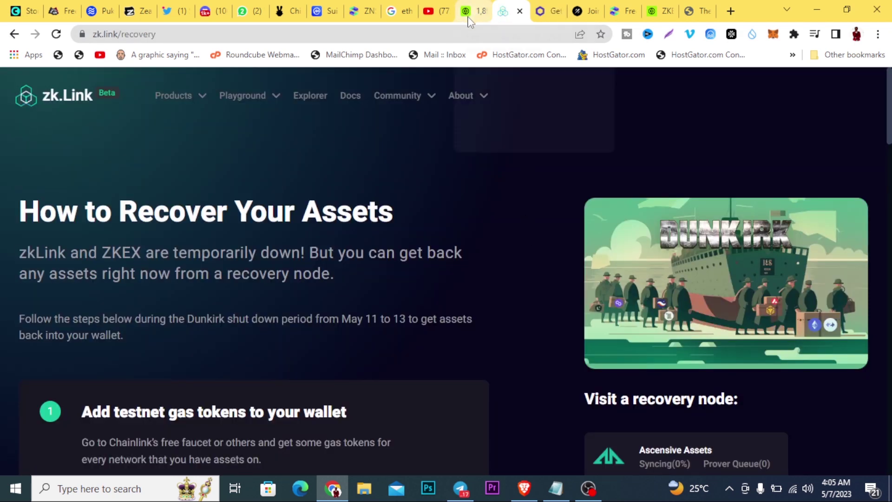
Review the Galxe Get 1 OAT credentials, then return to ZKEX showing the buy Filled
click(584, 15)
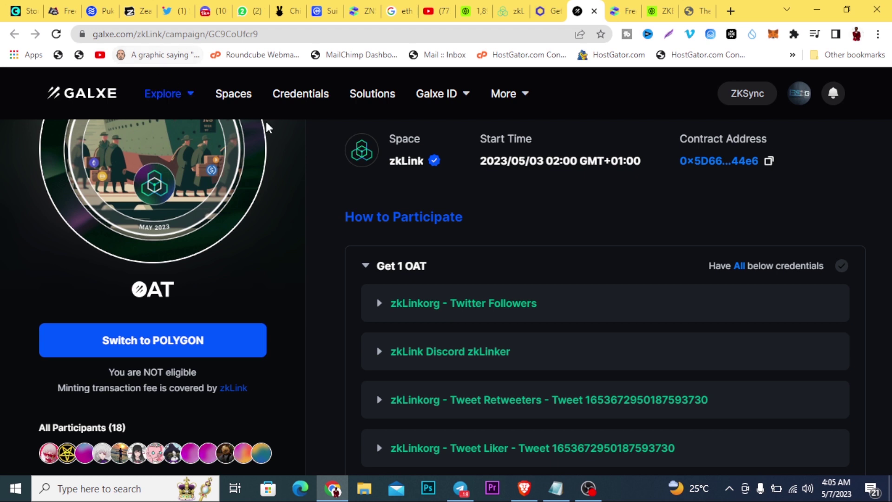
scroll(697, 325, down, 1)
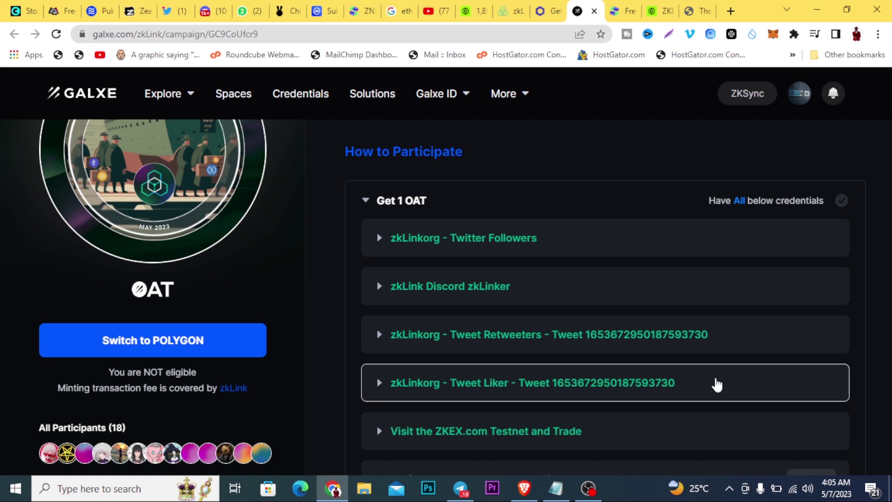
scroll(553, 399, down, 1)
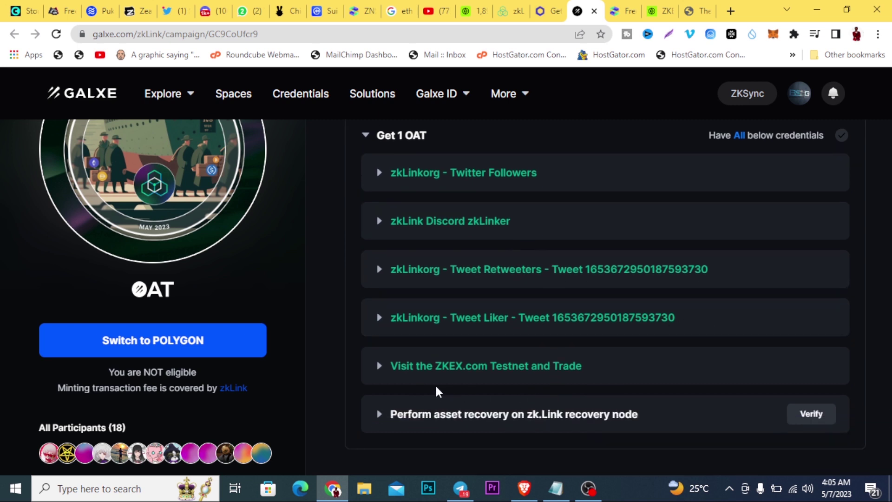
click(552, 372)
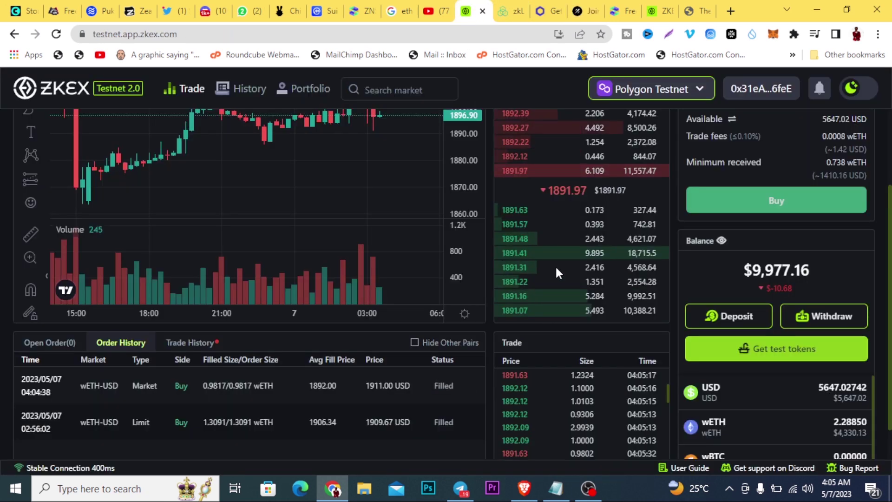
Look through the Chainlink faucet and zk.link recovery tabs, then return to the Galxe zkLink campaign's six OAT tasks
click(583, 13)
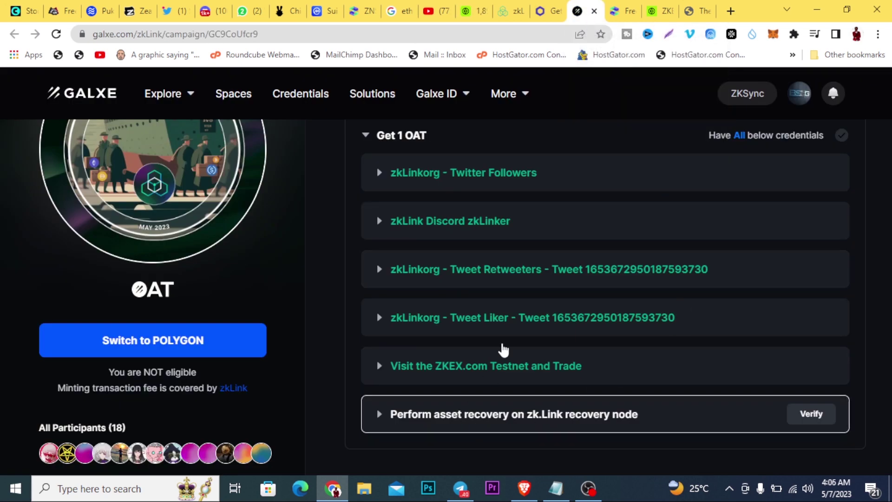
click(543, 13)
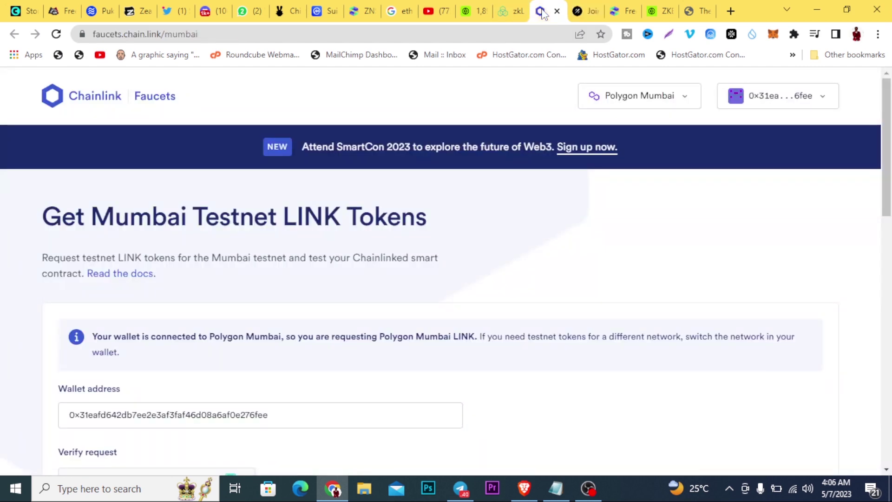
click(512, 11)
scroll(278, 333, down, 4)
scroll(279, 340, up, 4)
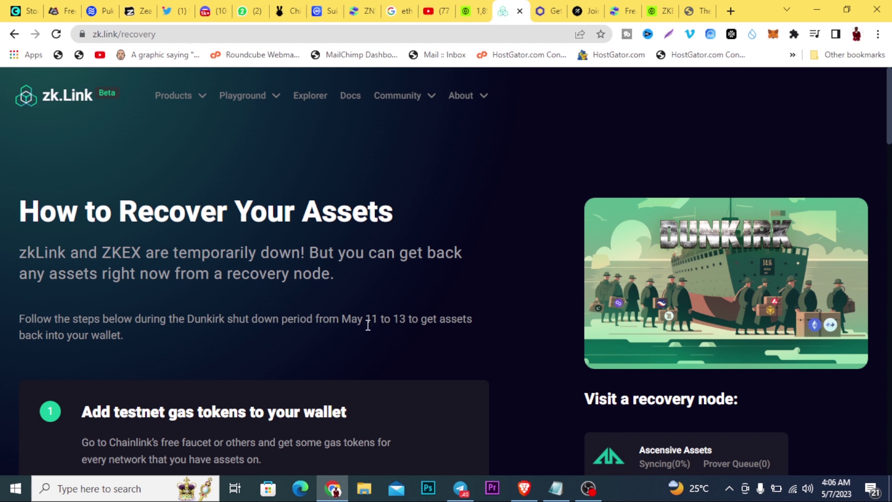
click(551, 11)
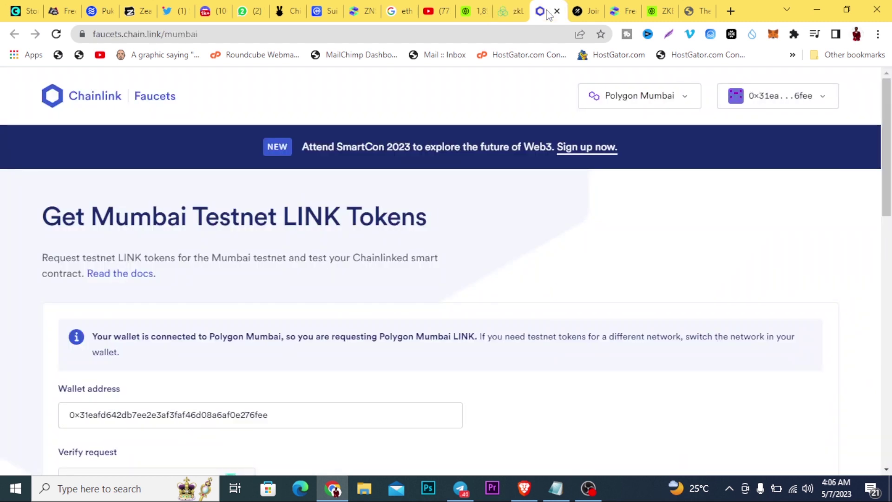
click(582, 13)
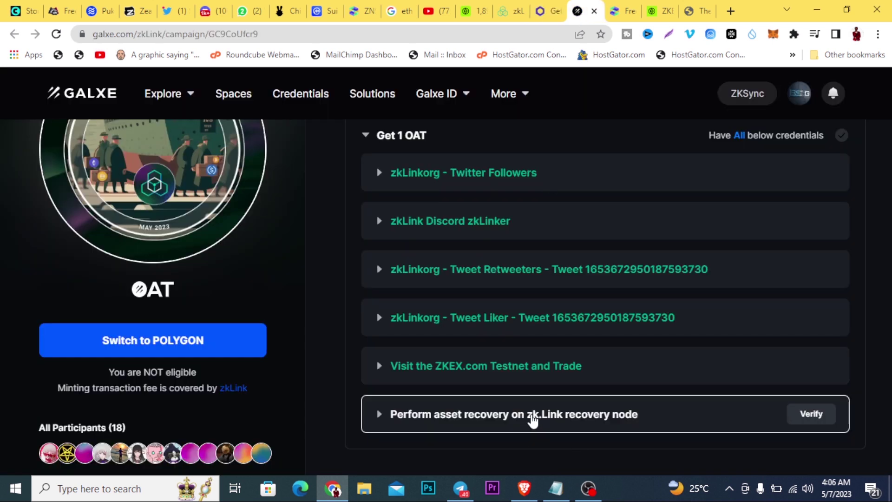
scroll(169, 285, down, 1)
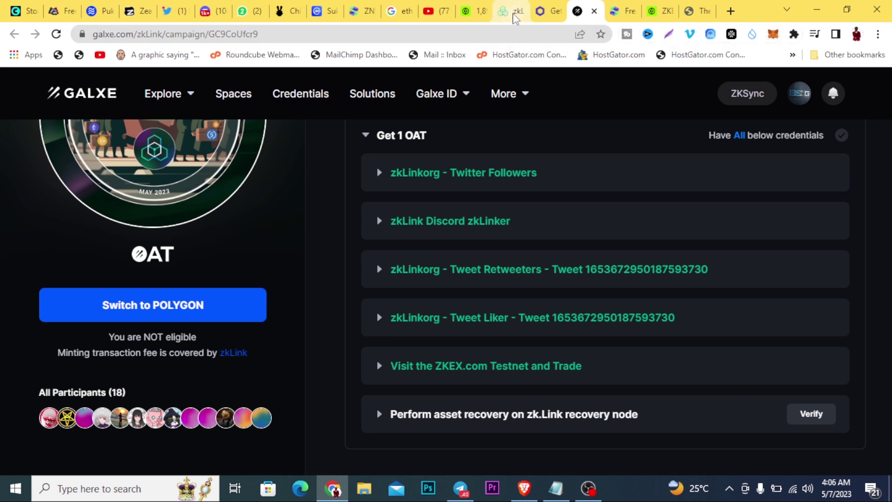
Pass the hCaptcha 'I am human' check on the Chainlink Mumbai faucet and request 20 testnet LINK
click(548, 11)
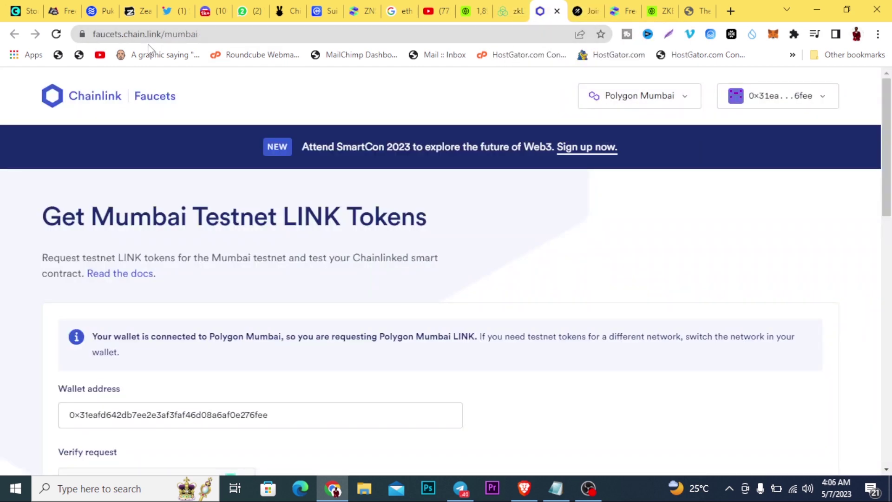
scroll(474, 432, down, 3)
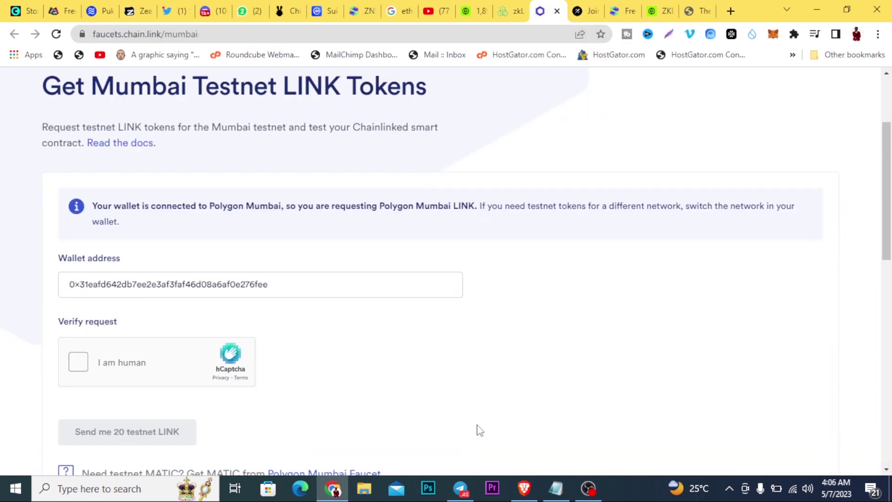
scroll(426, 336, up, 3)
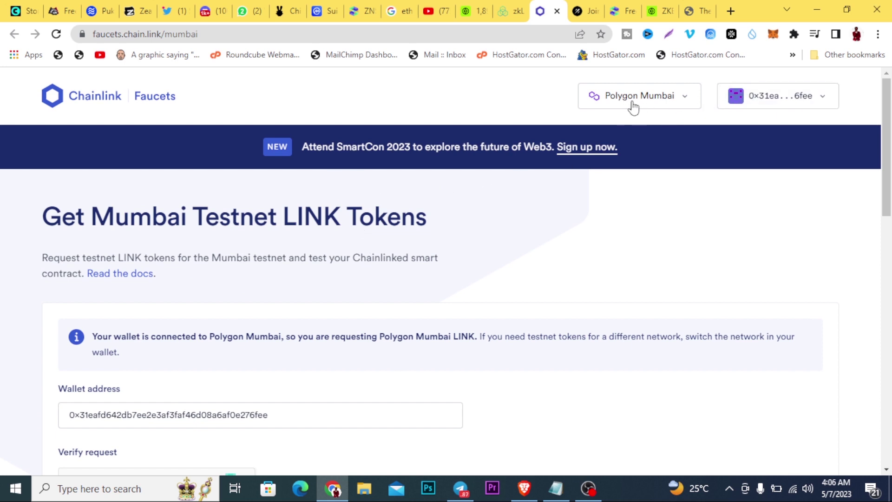
scroll(635, 201, down, 3)
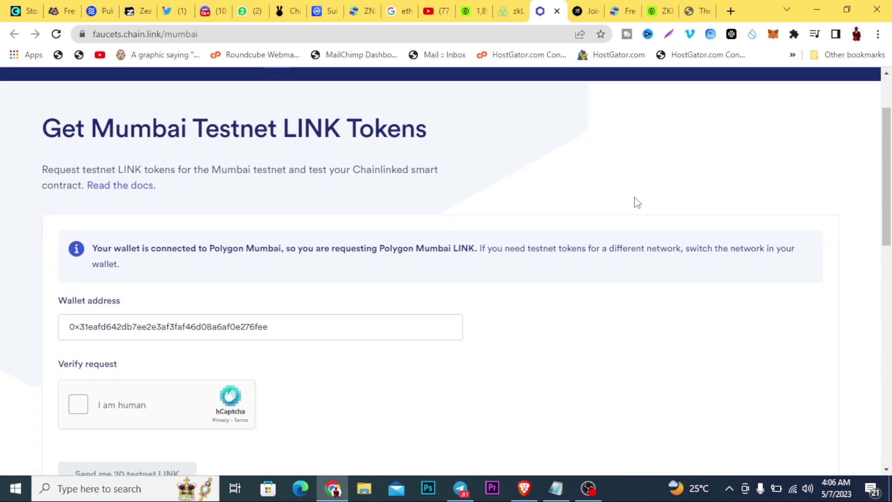
click(79, 364)
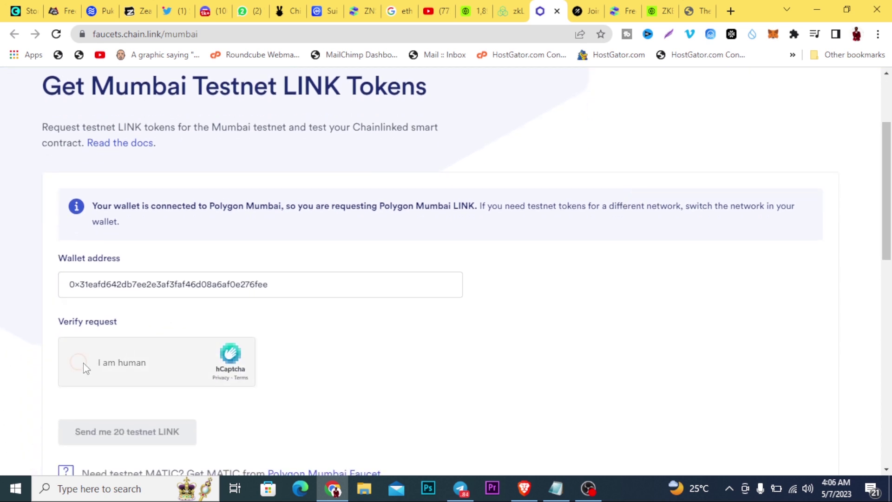
scroll(295, 442, down, 2)
click(127, 364)
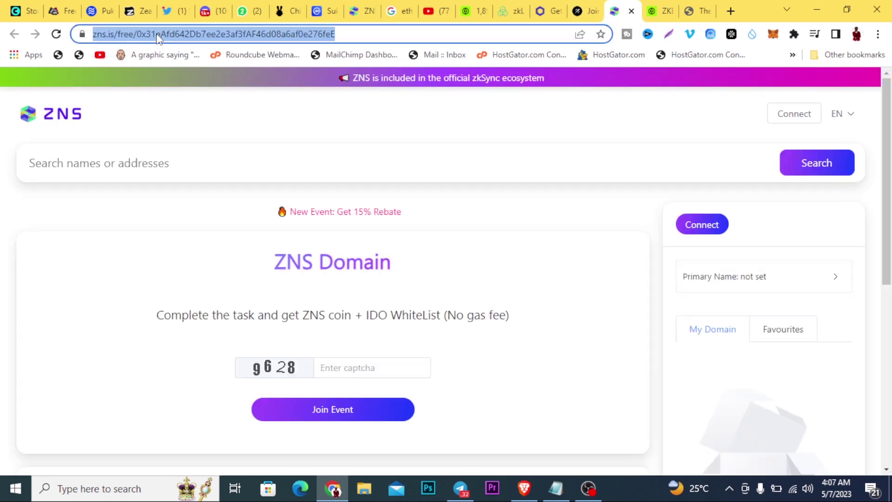
Connect the wallet to the ZNS site and approve switching the network to zkSync
click(250, 37)
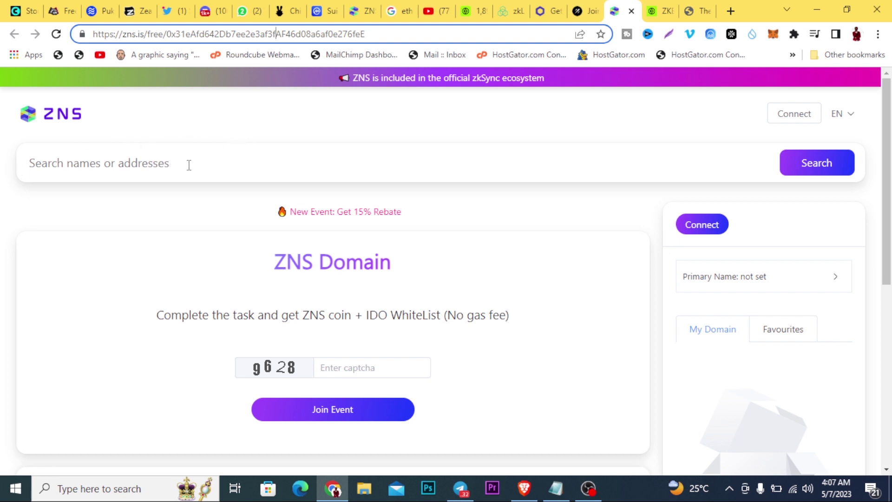
click(788, 119)
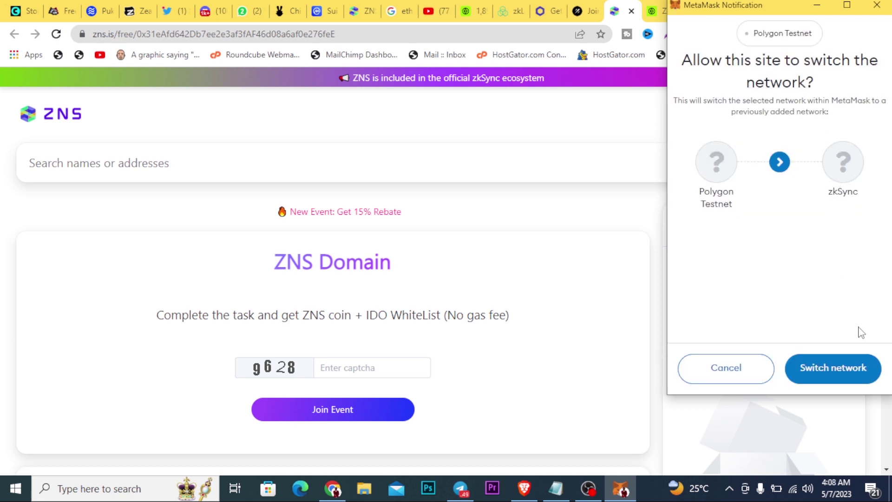
click(836, 373)
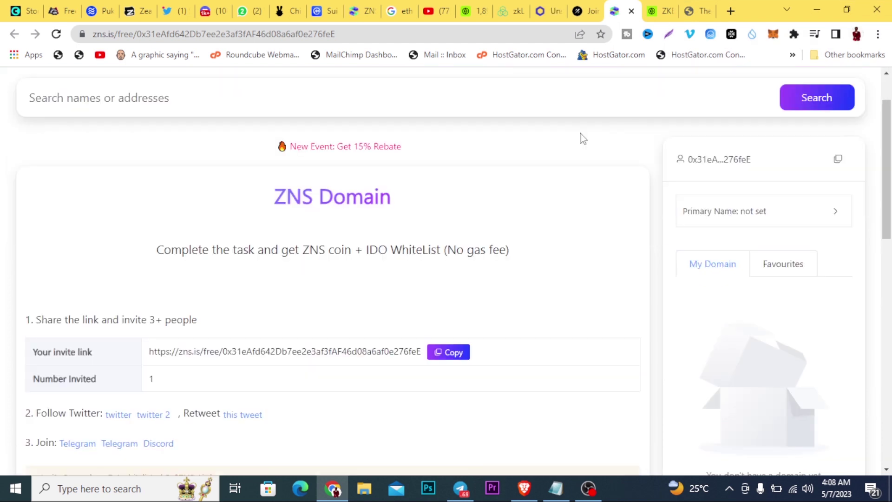
Review the invite-3-people task and the ZNS Airdrop section showing 1 invite
scroll(123, 211, down, 3)
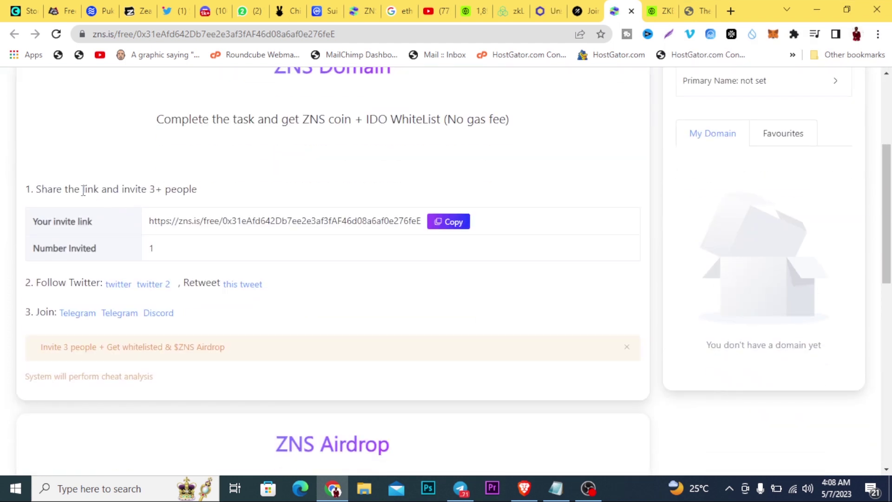
drag(56, 190, 190, 191)
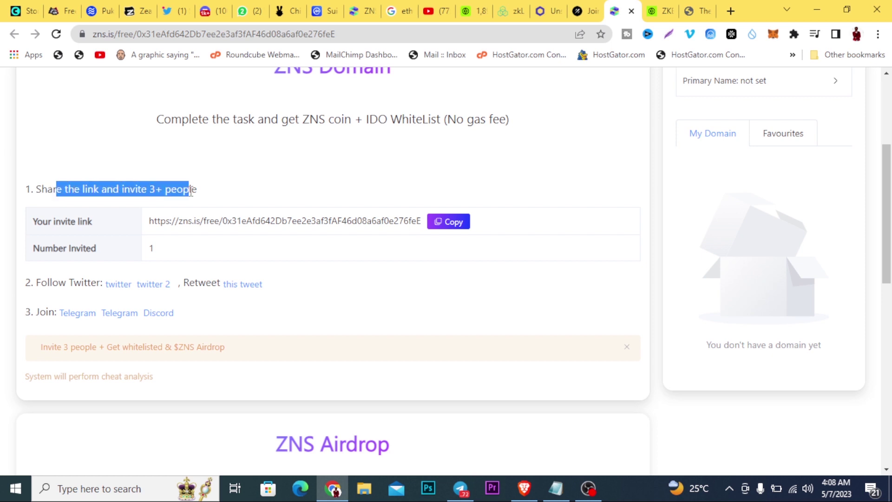
click(215, 196)
scroll(251, 180, down, 3)
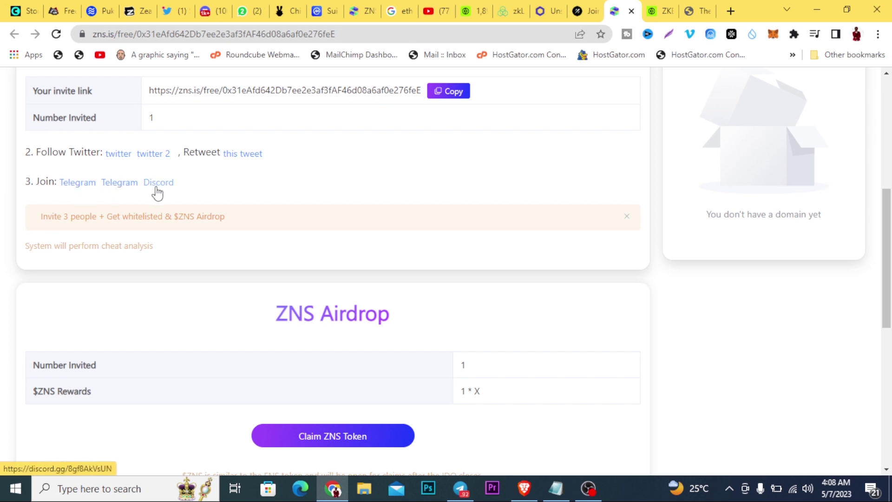
scroll(354, 241, down, 3)
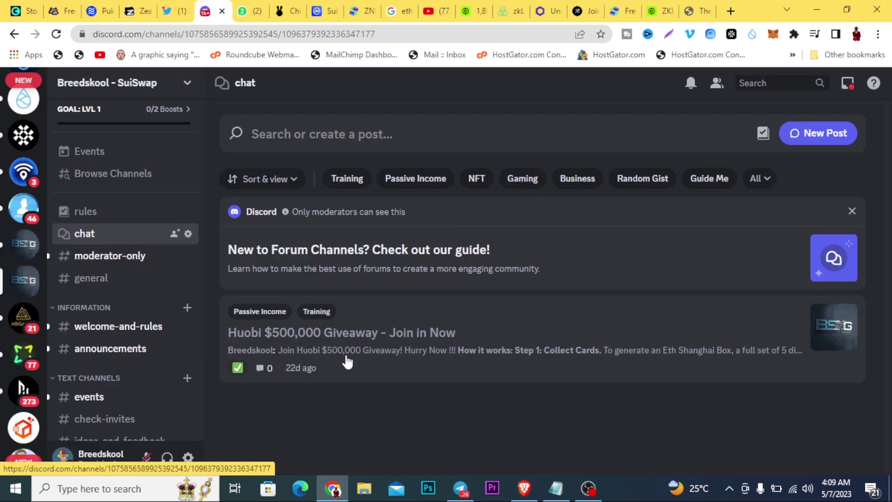
Glance at the Breedskool Telegram group, hide it, and switch to the Zealy Breedskool questboard
scroll(140, 343, down, 3)
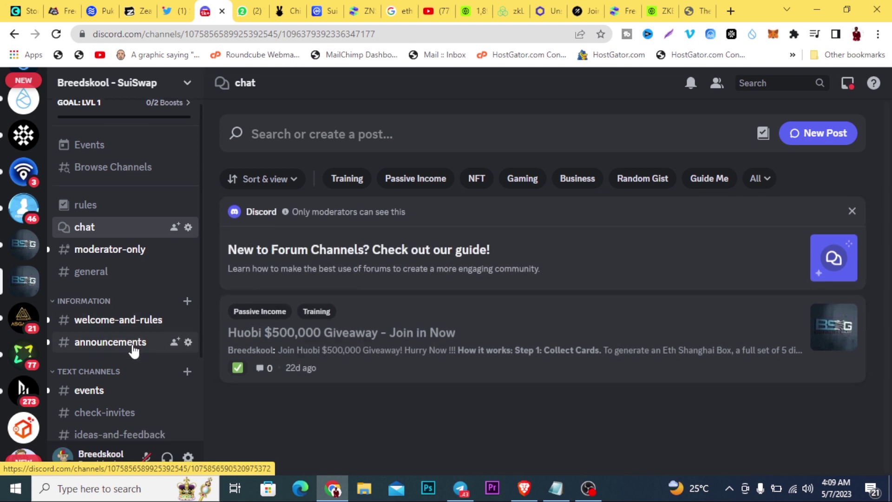
scroll(151, 200, up, 3)
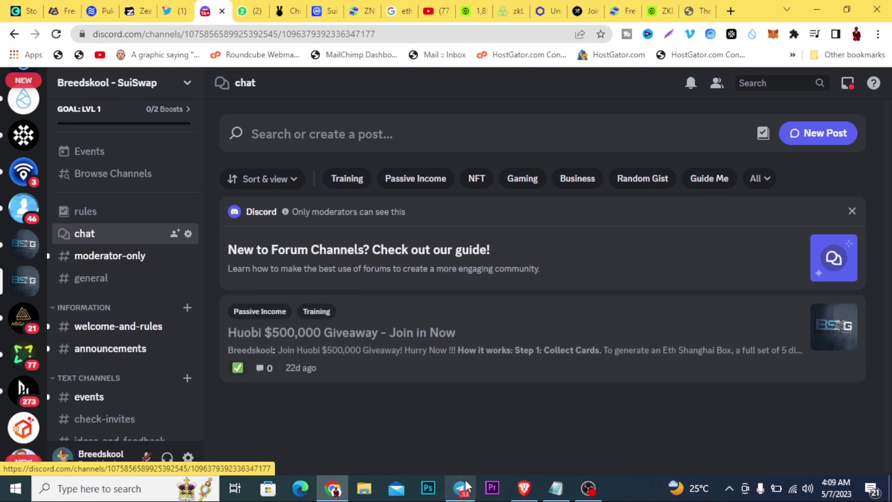
click(463, 486)
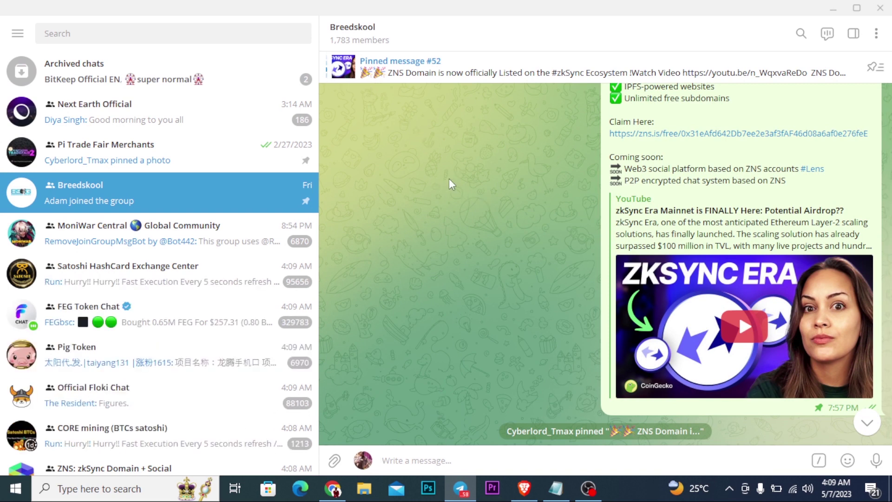
click(833, 9)
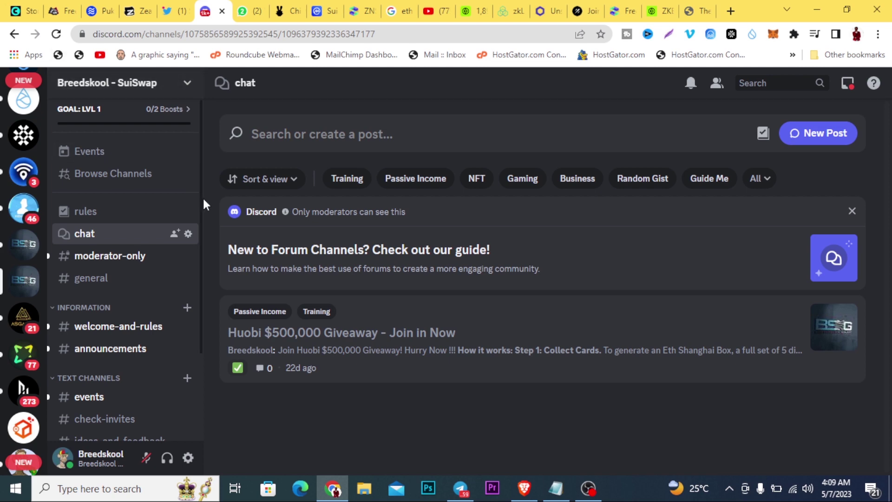
key(ctrl+4)
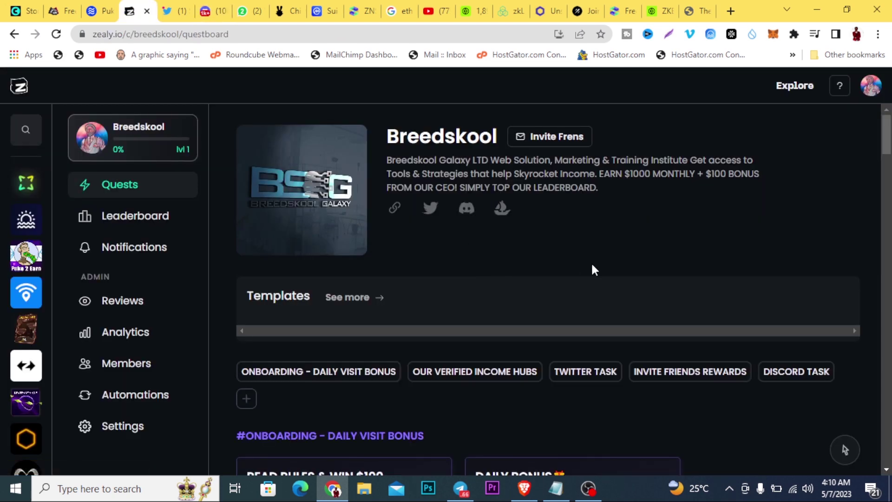
scroll(594, 267, down, 3)
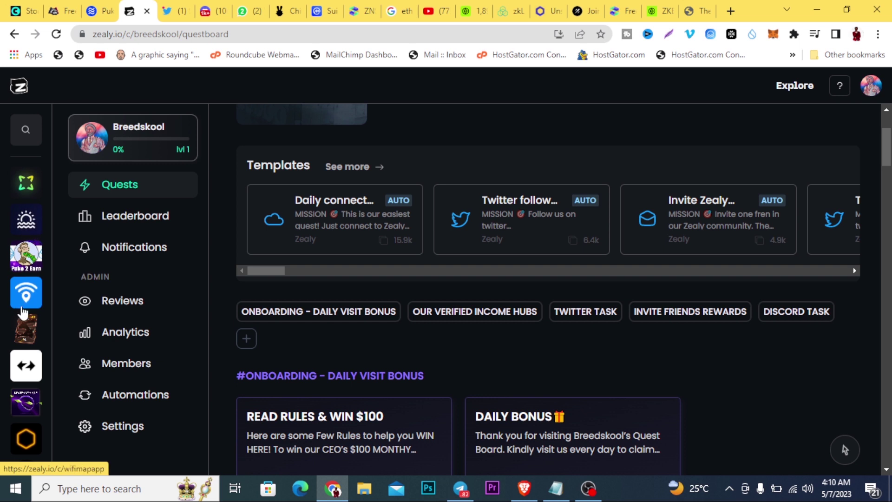
scroll(25, 279, down, 6)
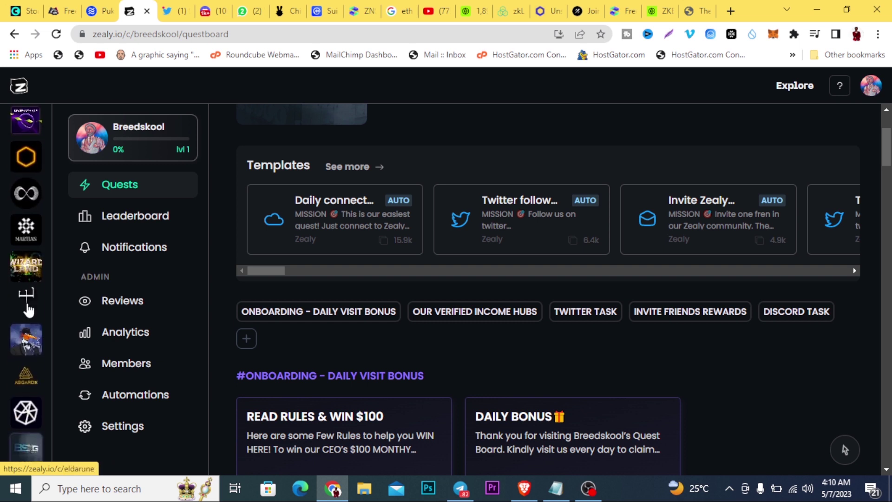
scroll(27, 309, up, 6)
scroll(440, 374, down, 2)
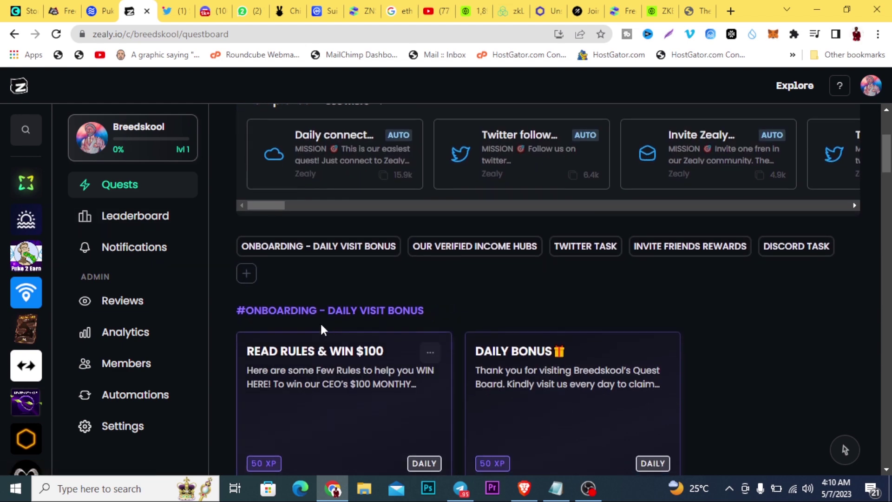
scroll(432, 321, down, 6)
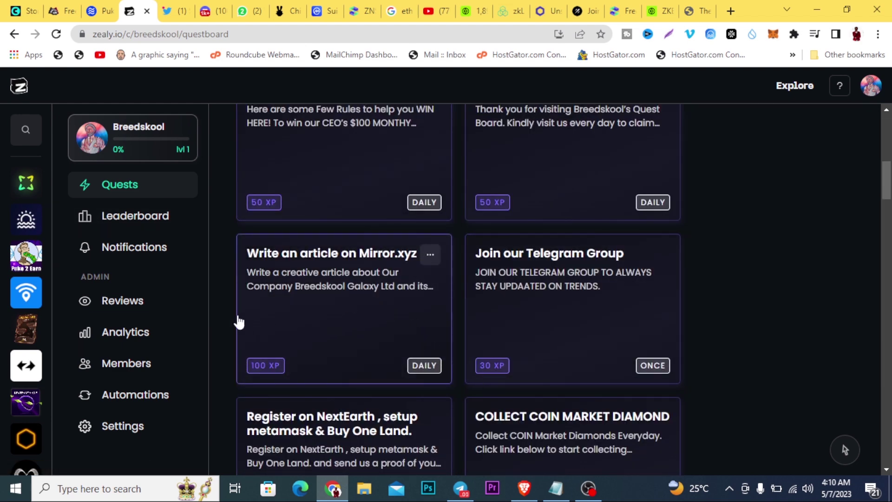
scroll(775, 352, up, 5)
scroll(775, 351, up, 4)
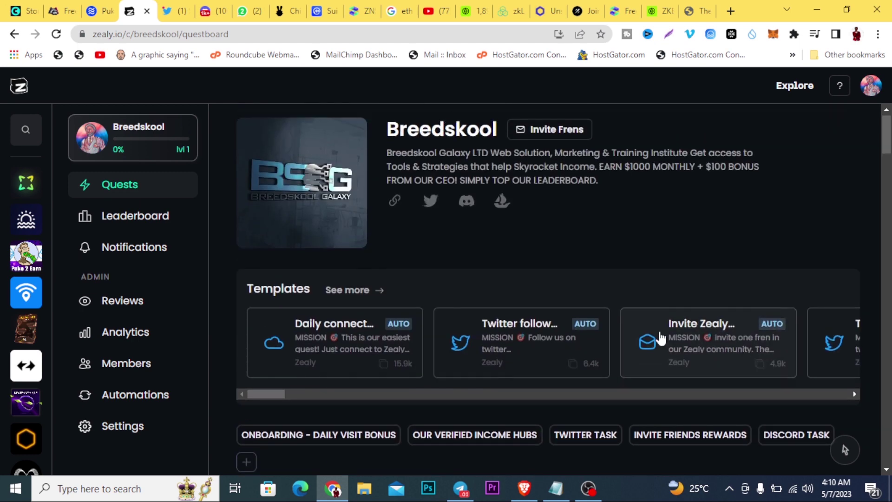